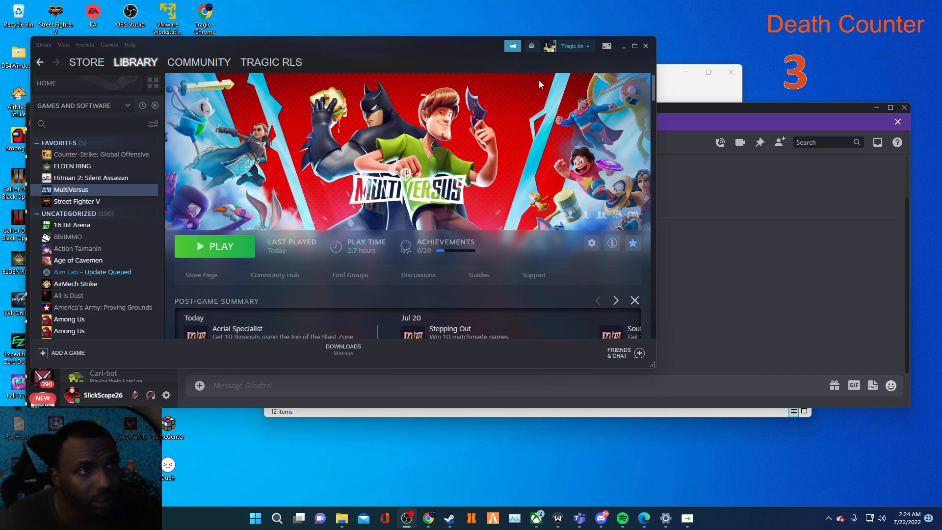
left_click(575, 47)
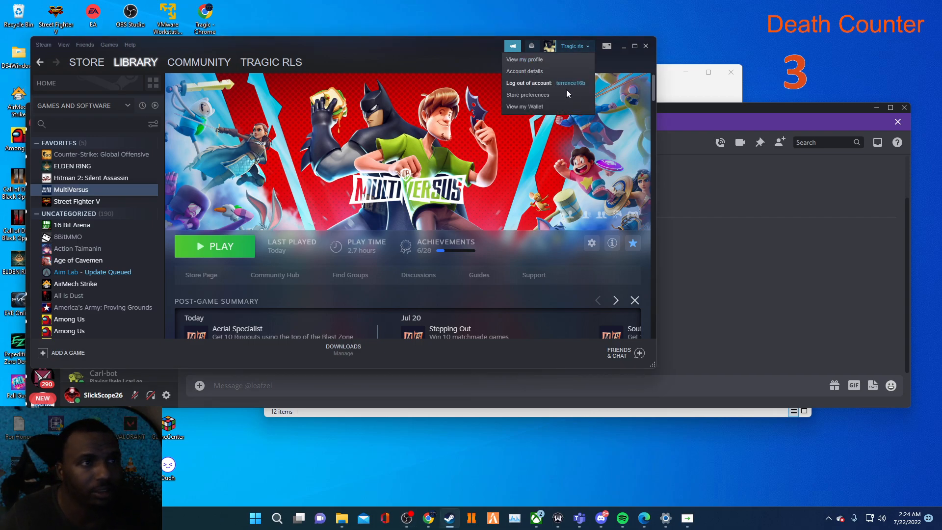
left_click(570, 273)
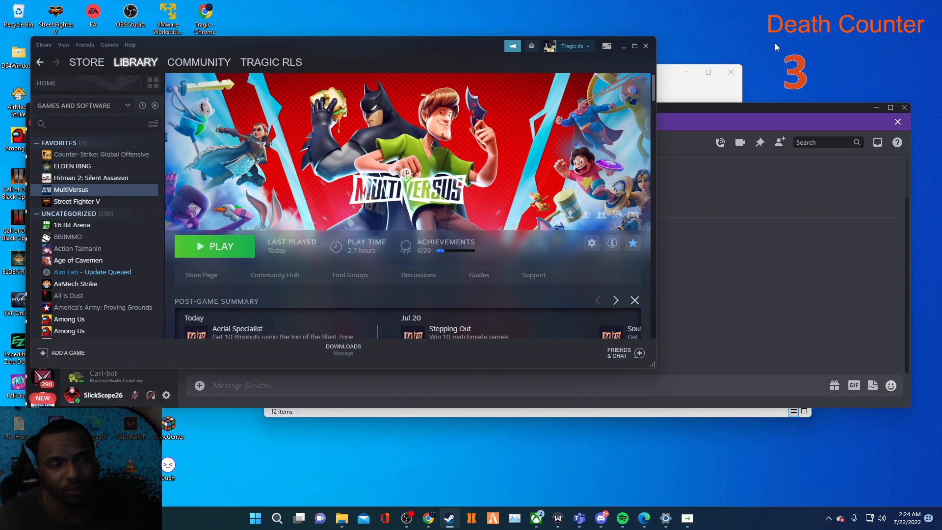
- Browse the local files of MultiVersus from its game management options
left_click(591, 246)
mouse_move(588, 286)
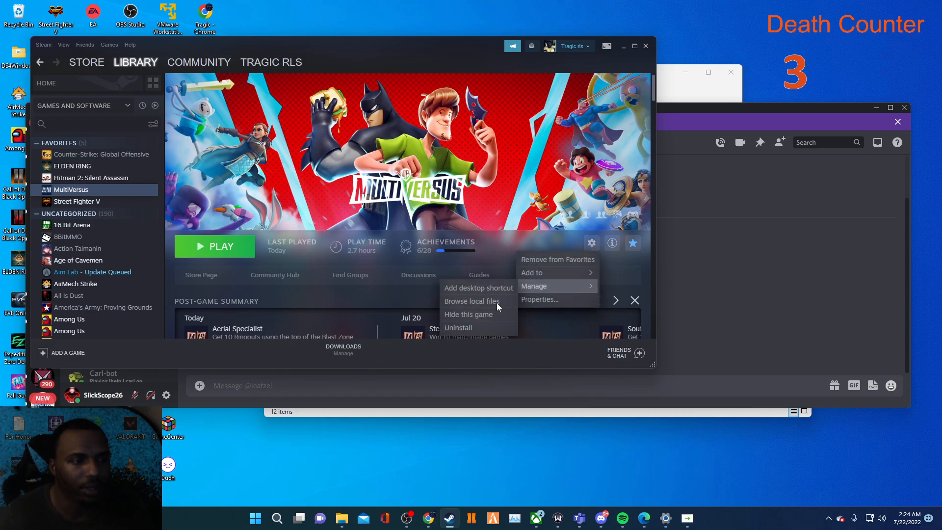
left_click(475, 304)
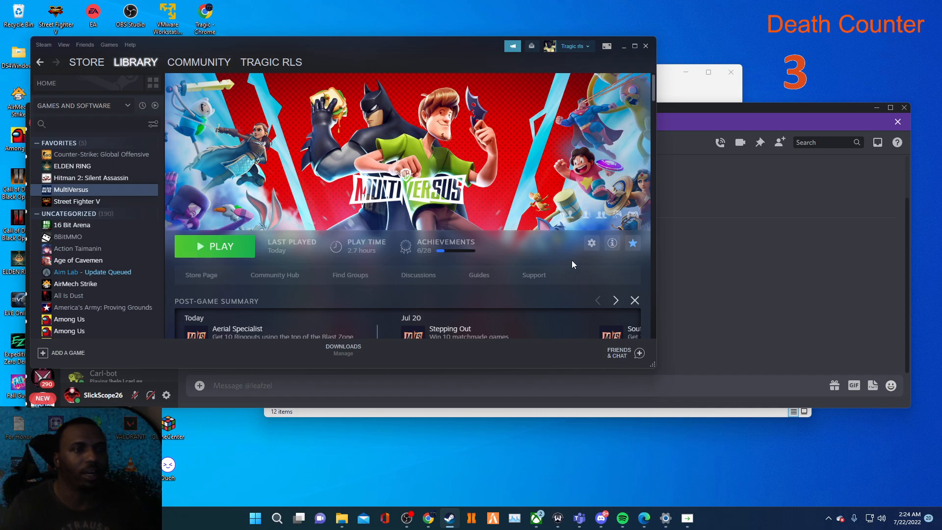
left_click(591, 245)
mouse_move(588, 272)
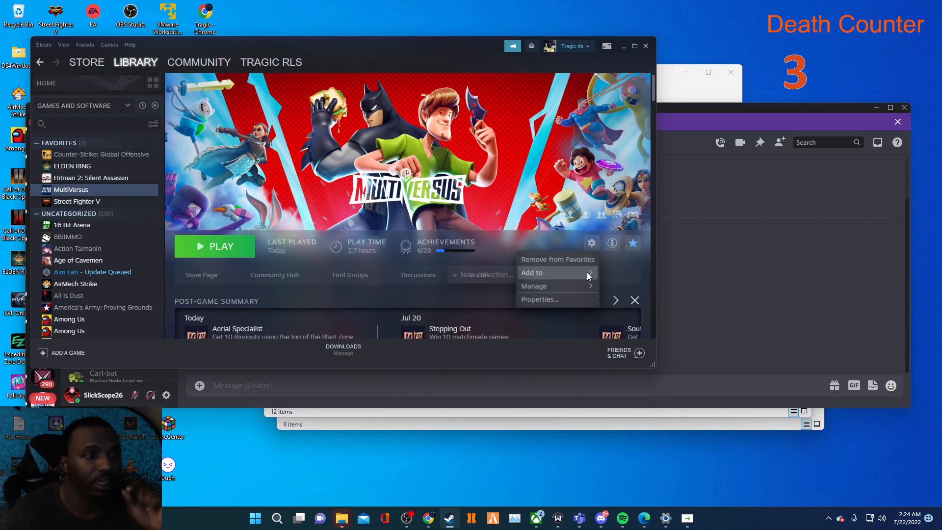
mouse_move(566, 287)
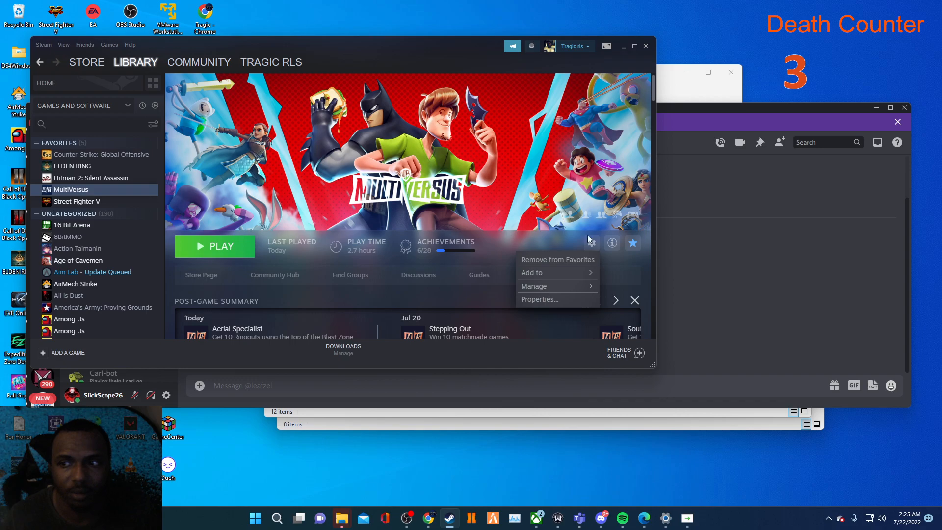
mouse_move(535, 273)
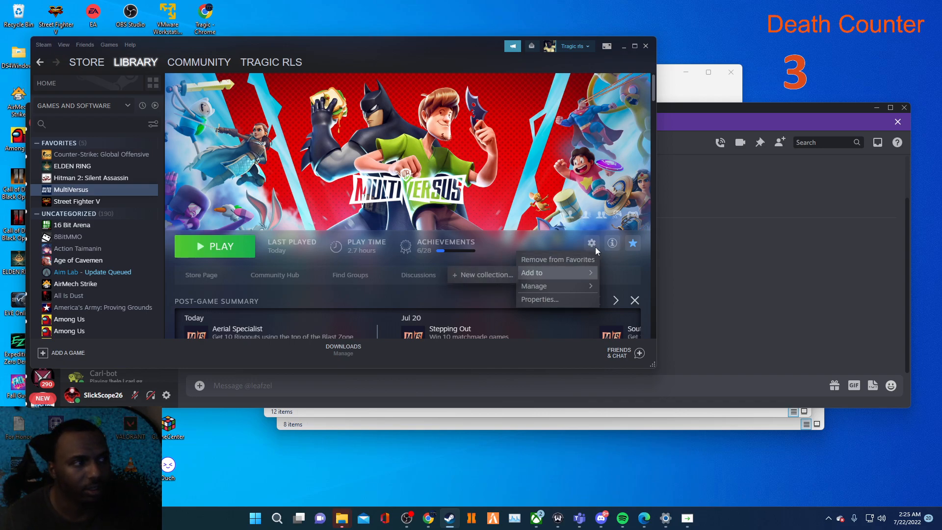
right_click(105, 187)
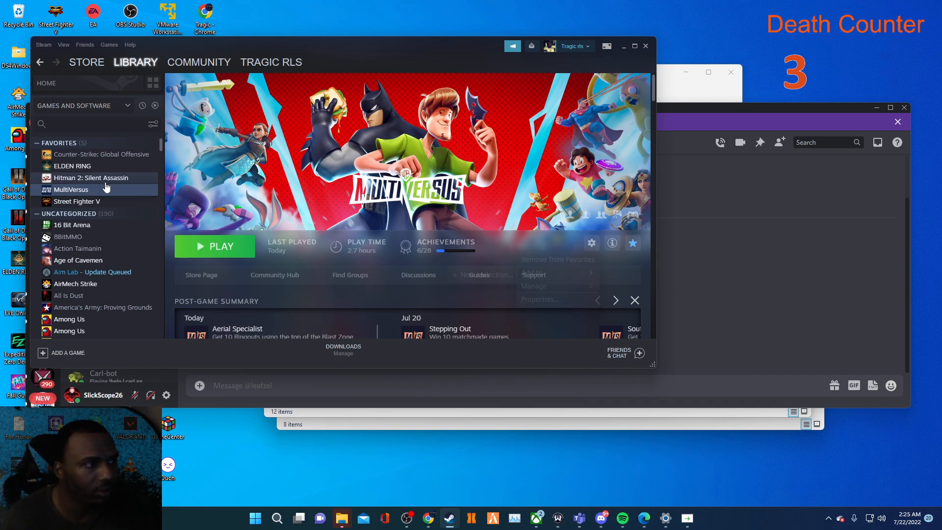
- Open the properties of MultiVersus at the Local Files section
right_click(98, 195)
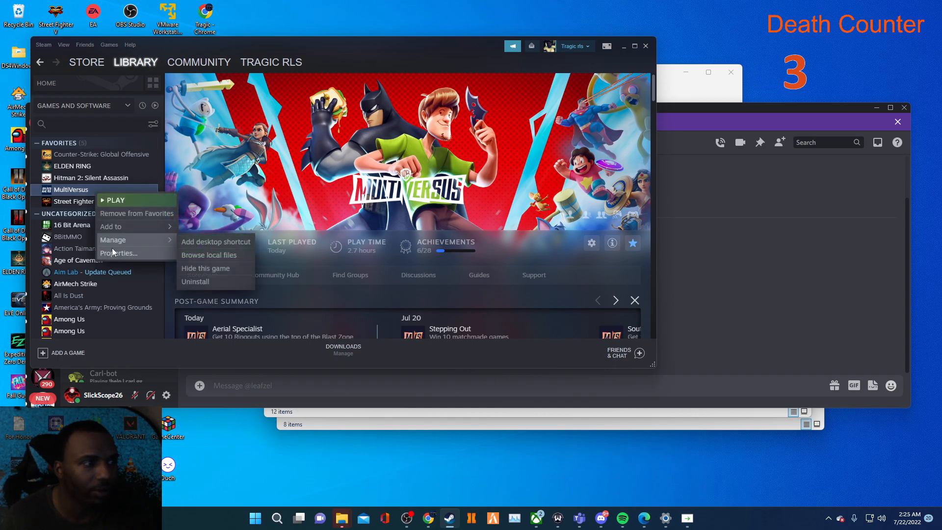
left_click(146, 251)
left_click(289, 193)
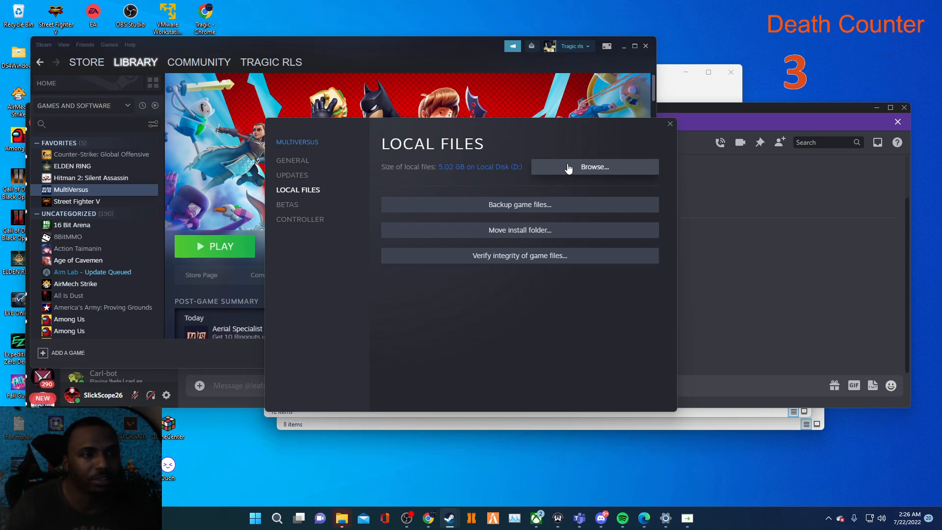
- Close the Overwolf folder window and bring the MultiVersus install folder to the front
left_click(622, 415)
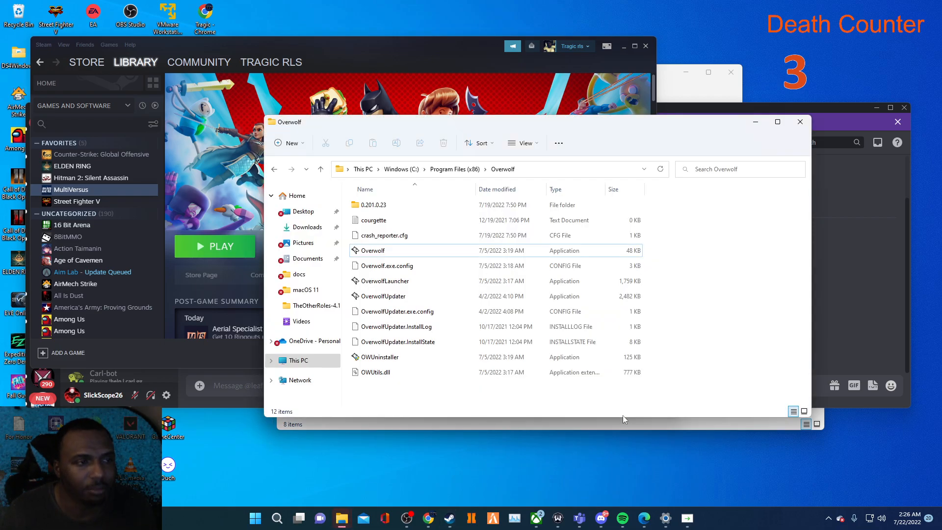
left_click(800, 122)
left_click(732, 427)
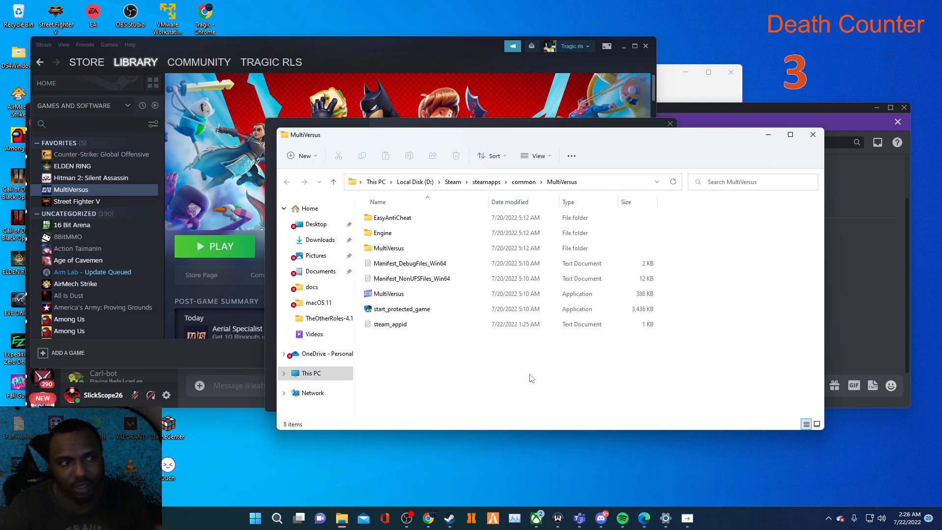
- Open the compatibility settings of the start_protected_game application in the MultiVersus folder
left_click(402, 314)
right_click(402, 314)
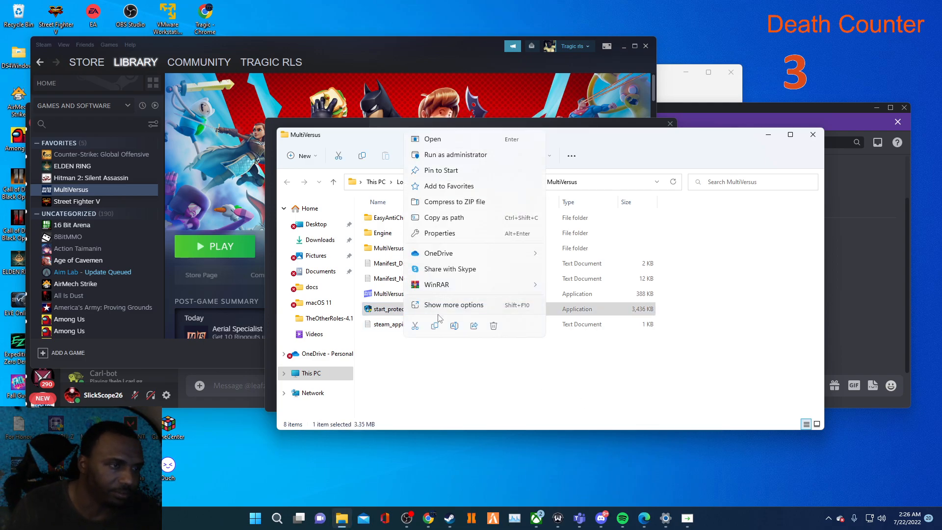
left_click(449, 234)
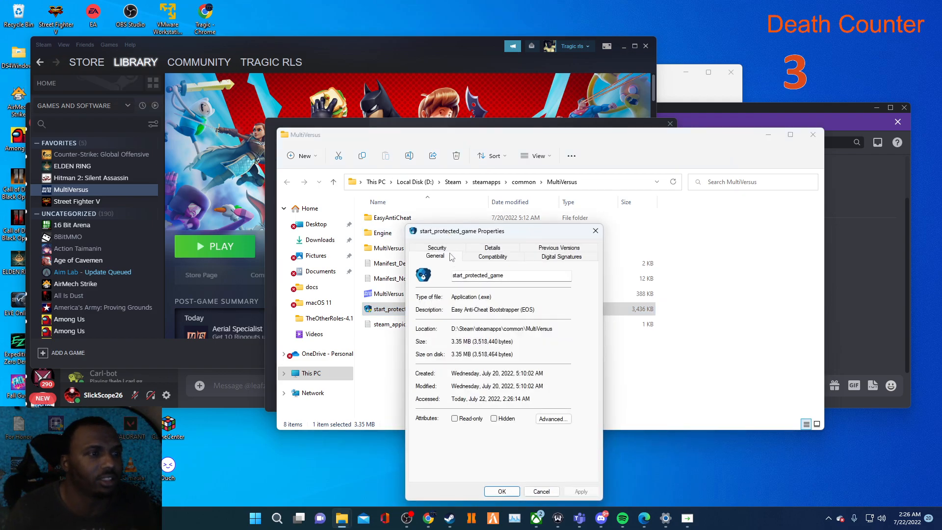
left_click_drag(468, 240, 690, 147)
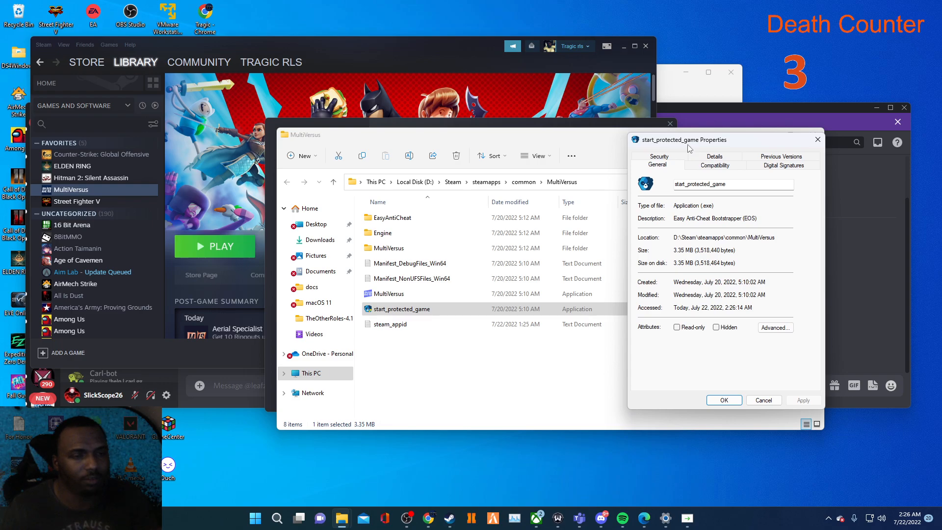
left_click(701, 167)
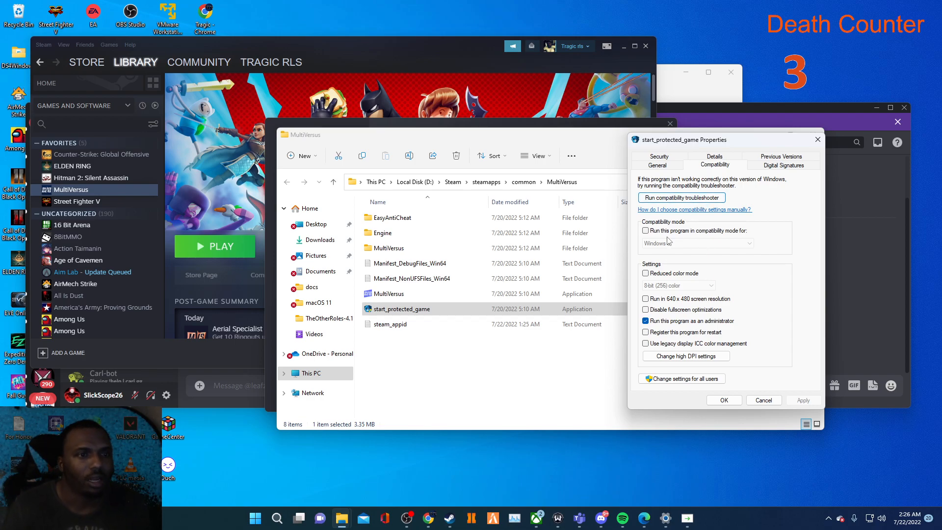
- Try Windows 8 compatibility mode for start_protected_game, turn it back off and apply the settings
left_click(688, 231)
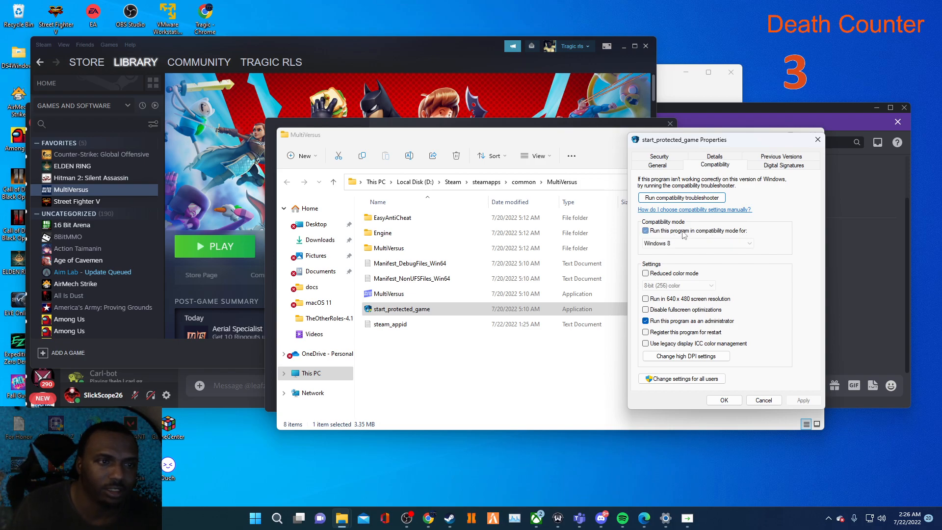
left_click(724, 234)
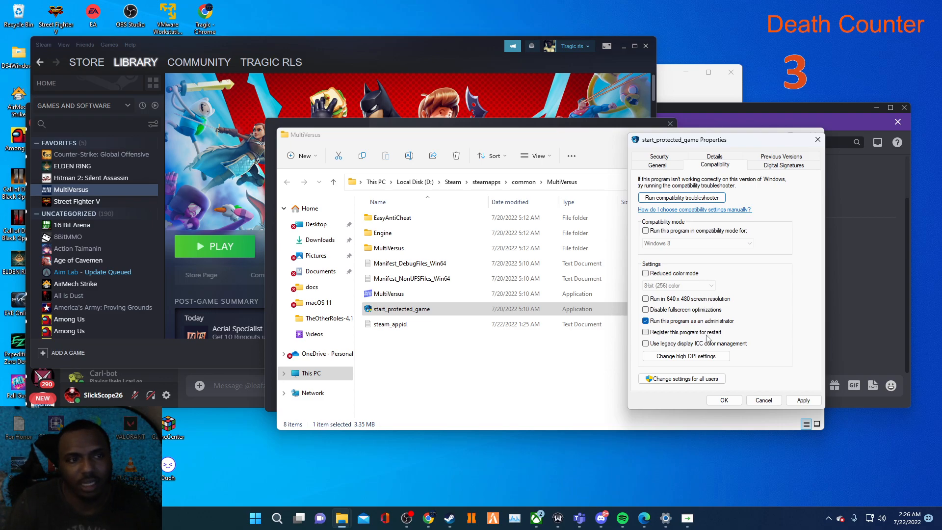
left_click(709, 233)
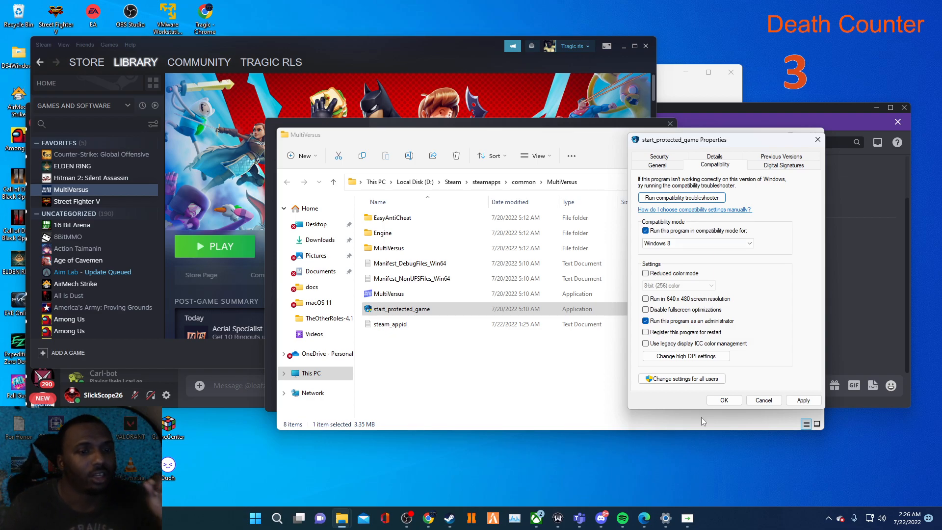
left_click(730, 232)
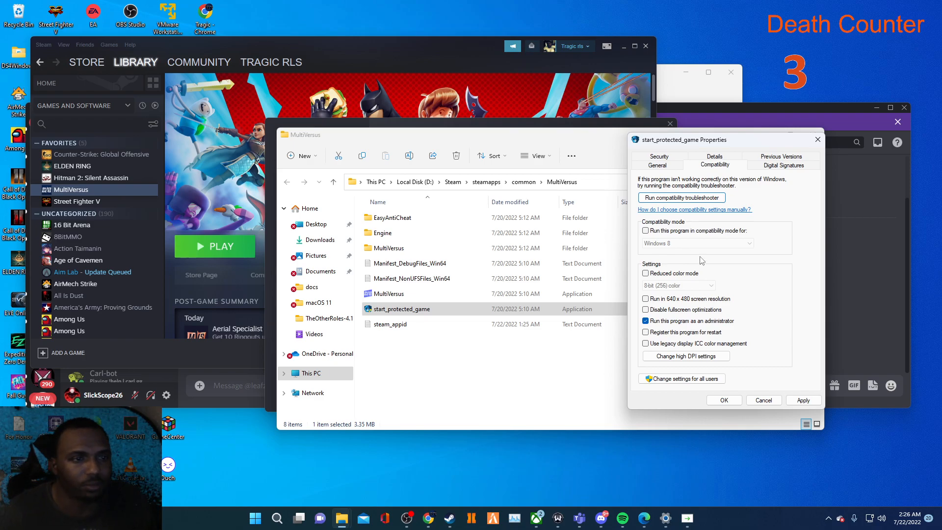
left_click(809, 401)
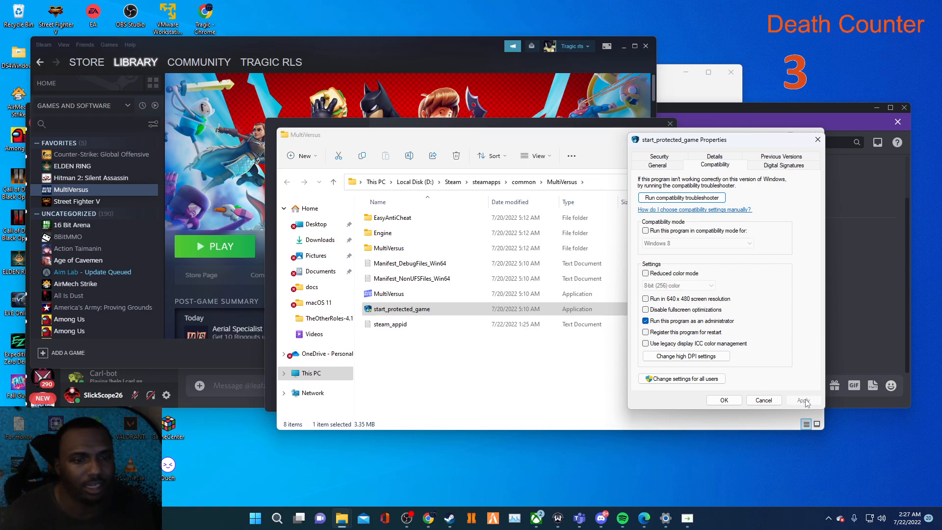
- Open the compatibility settings of the MultiVersus application and move its properties window clear of the file list
left_click(419, 313)
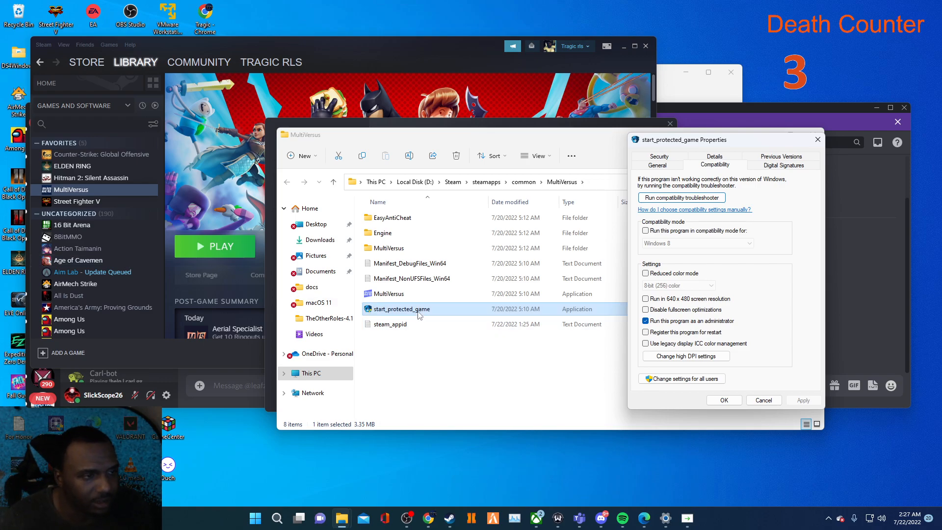
right_click(390, 294)
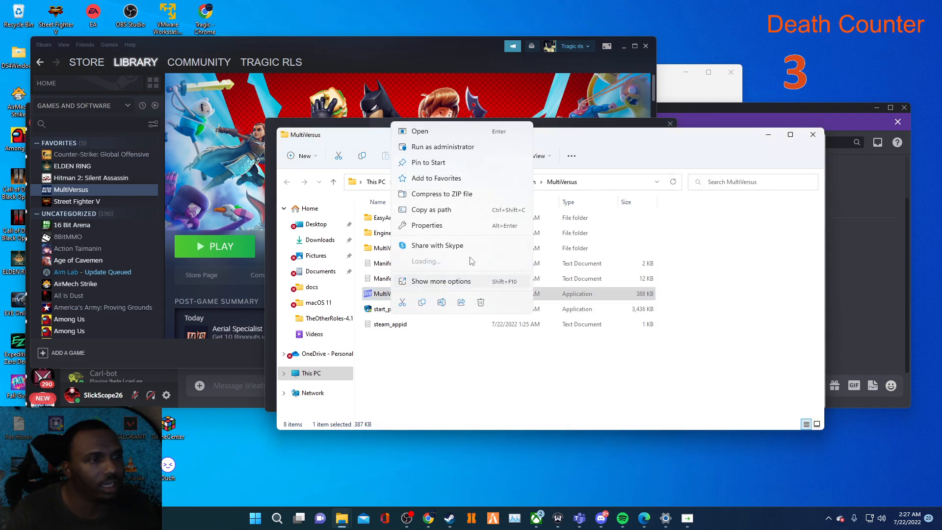
left_click(459, 210)
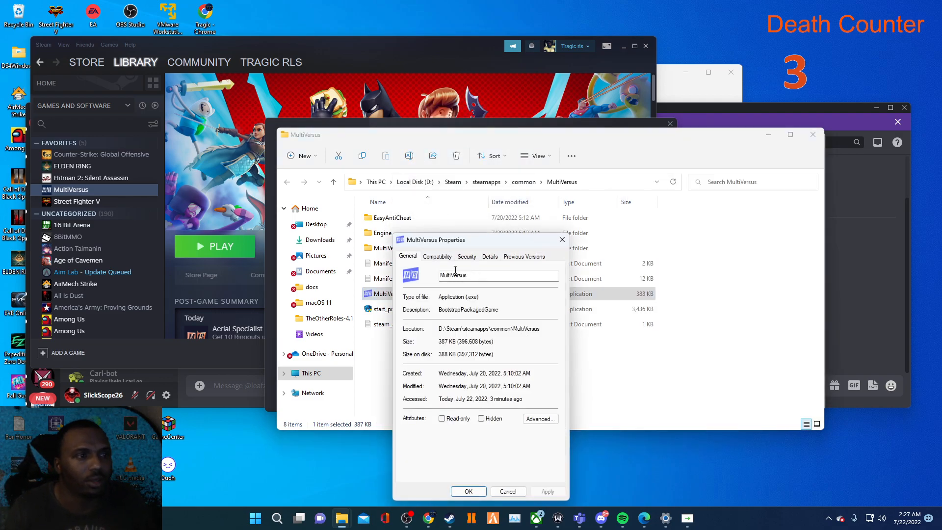
left_click(437, 256)
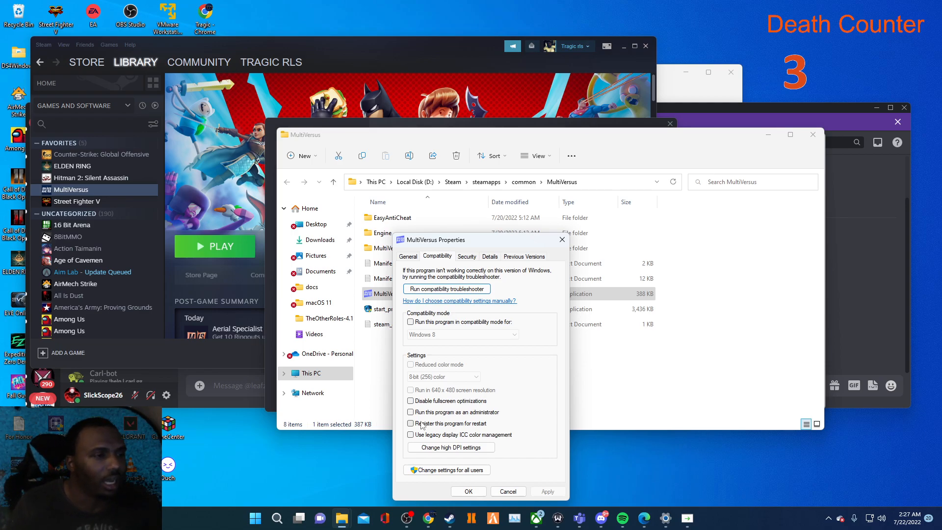
left_click_drag(507, 250, 730, 184)
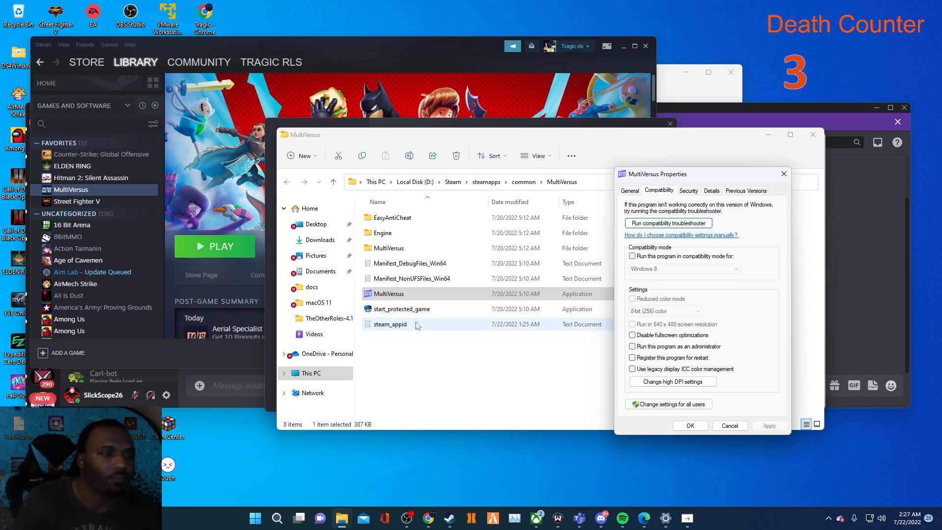
- Review the compatibility, digital signature, previous version and detail properties of start_protected_game, then close them
right_click(421, 309)
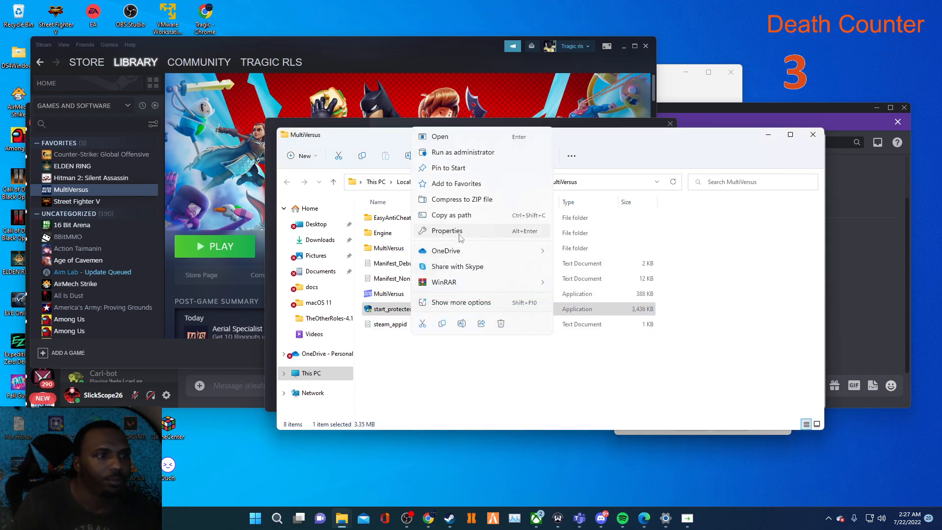
left_click(447, 230)
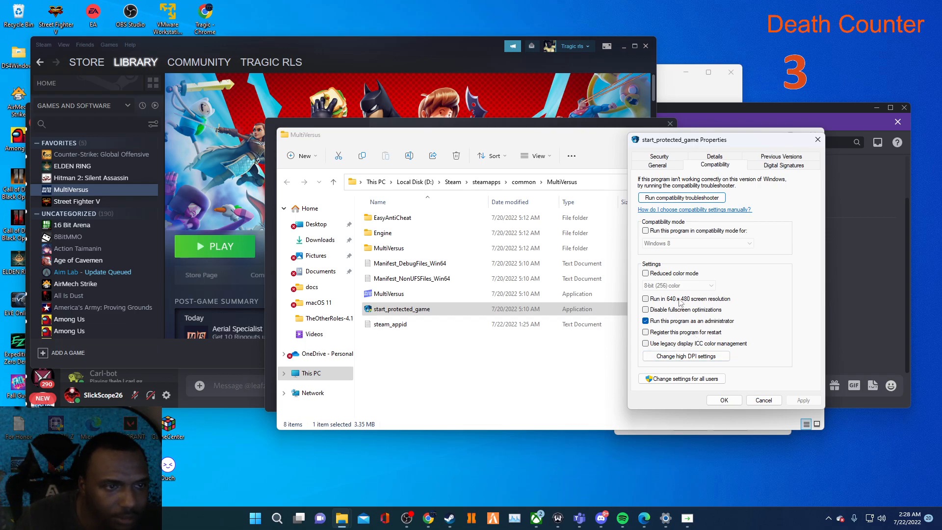
left_click(680, 168)
left_click(714, 169)
left_click(778, 169)
left_click(777, 156)
left_click(723, 160)
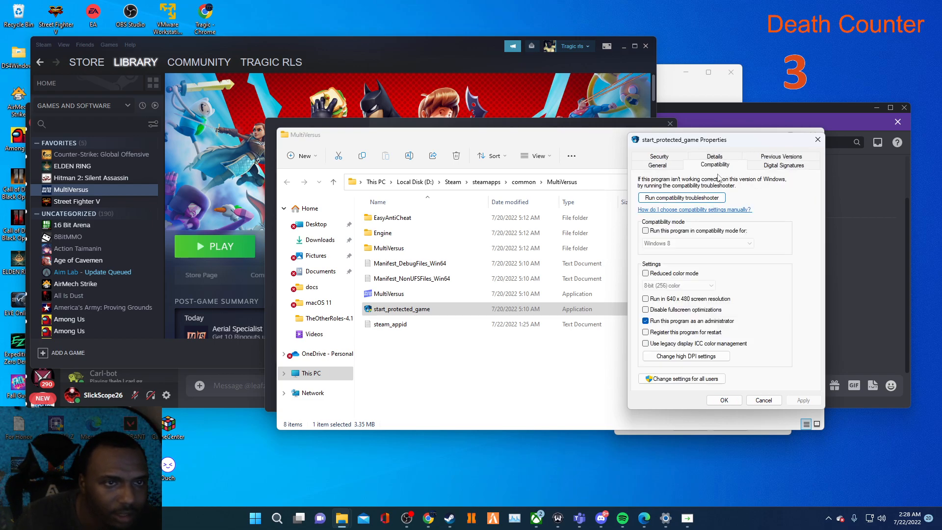
left_click(753, 167)
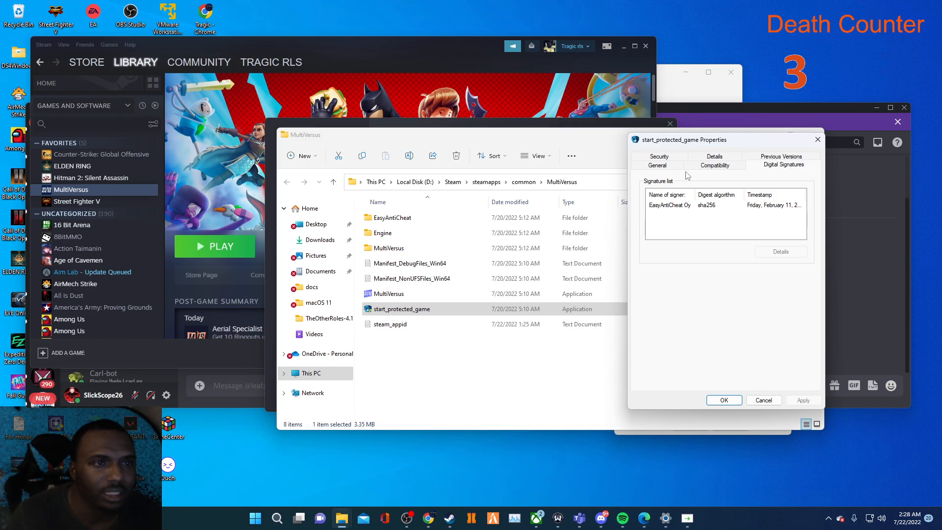
left_click(706, 167)
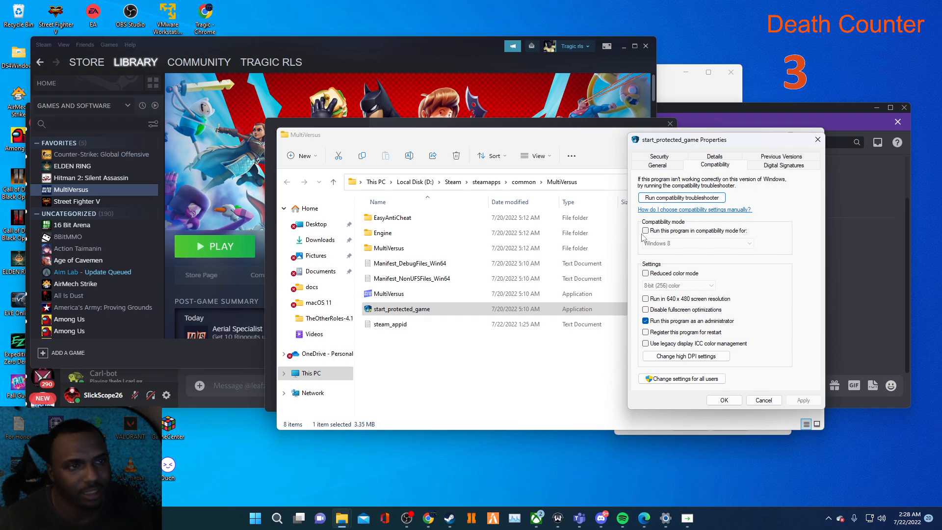
left_click(794, 157)
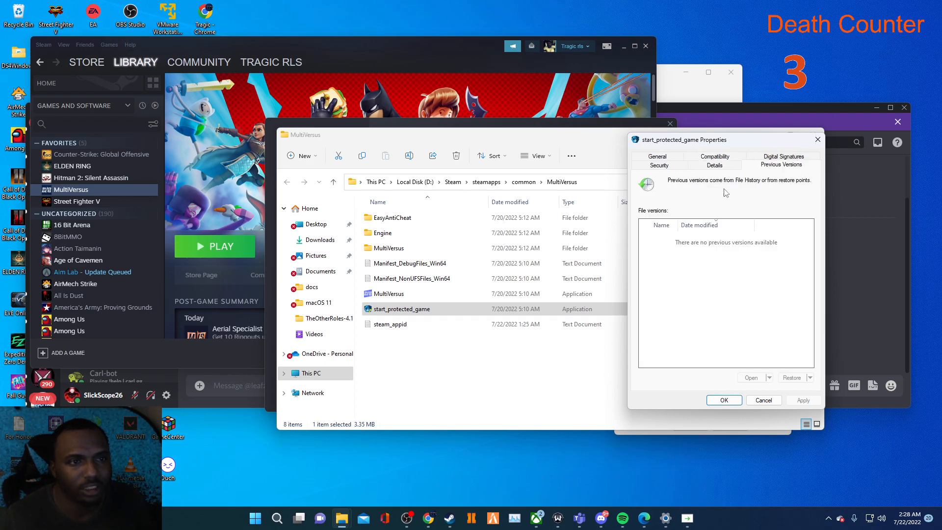
left_click(704, 167)
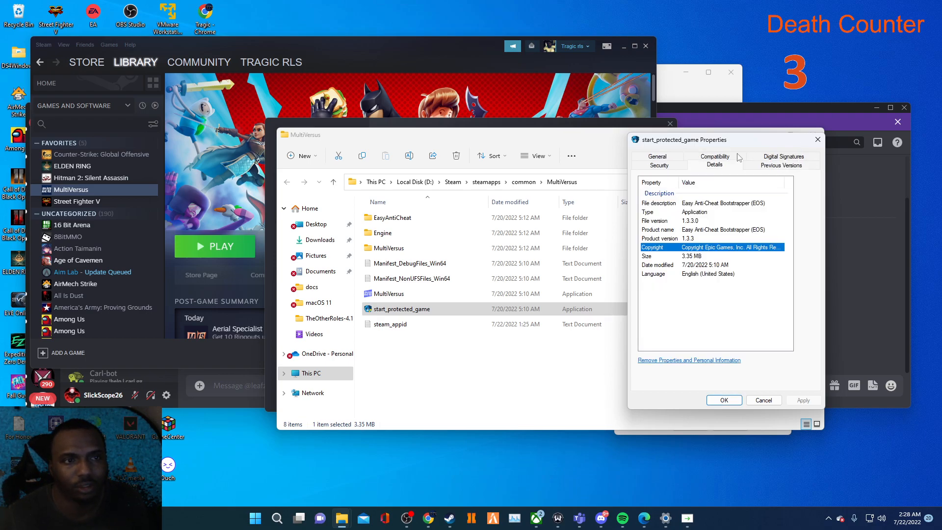
left_click(818, 140)
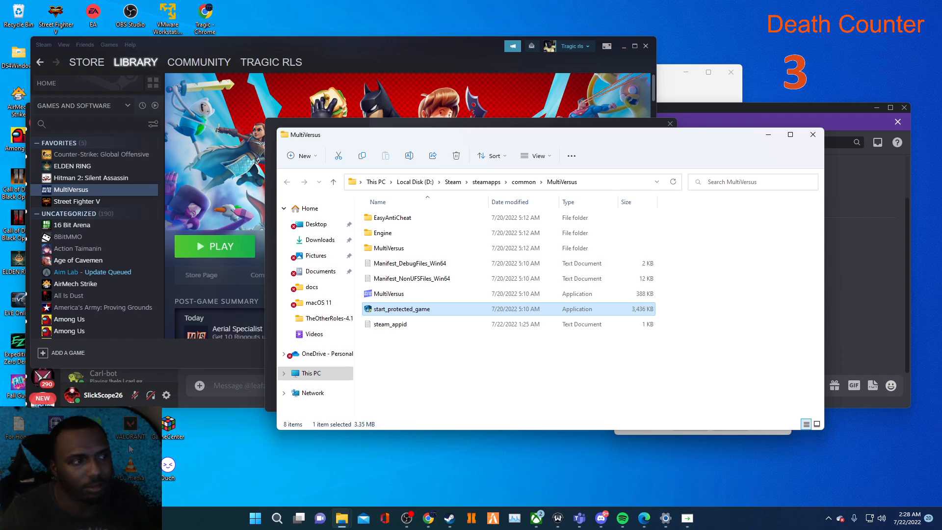
- Switch to Steam and launch MultiVersus from the library
left_click(235, 247)
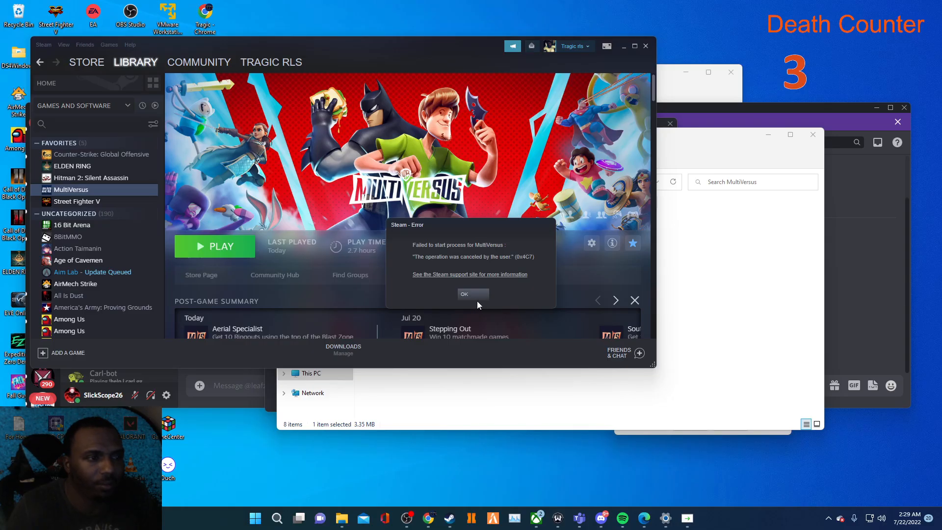
- Dismiss the MultiVersus launch error and browse to the game's local files from the Steam library
left_click(476, 297)
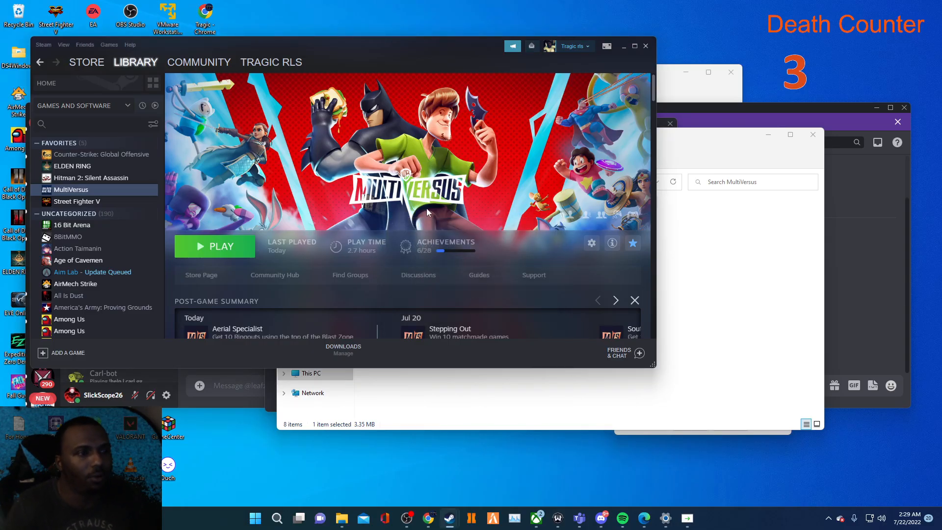
left_click(592, 243)
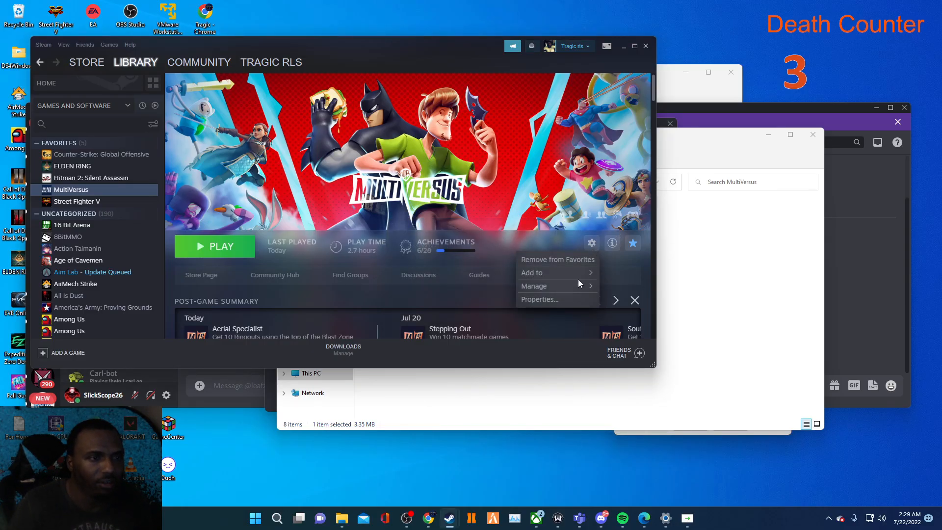
mouse_move(525, 288)
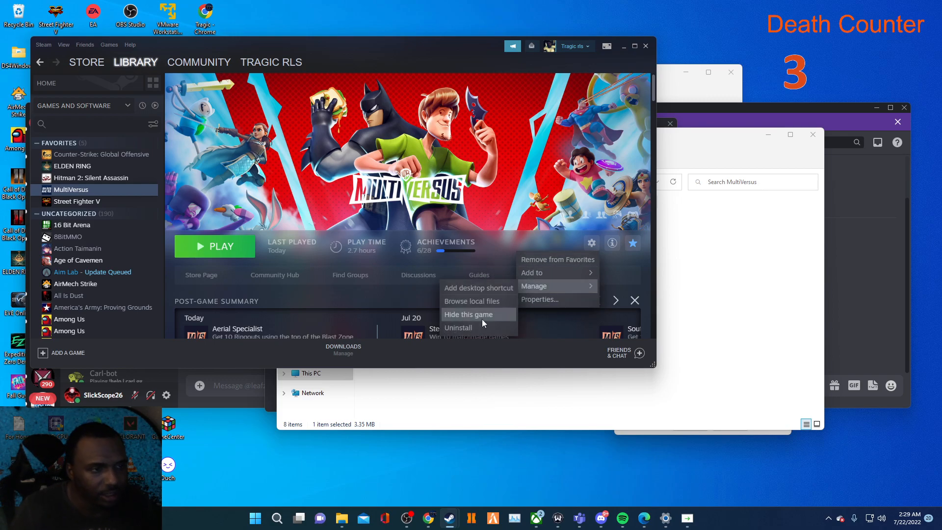
left_click(482, 303)
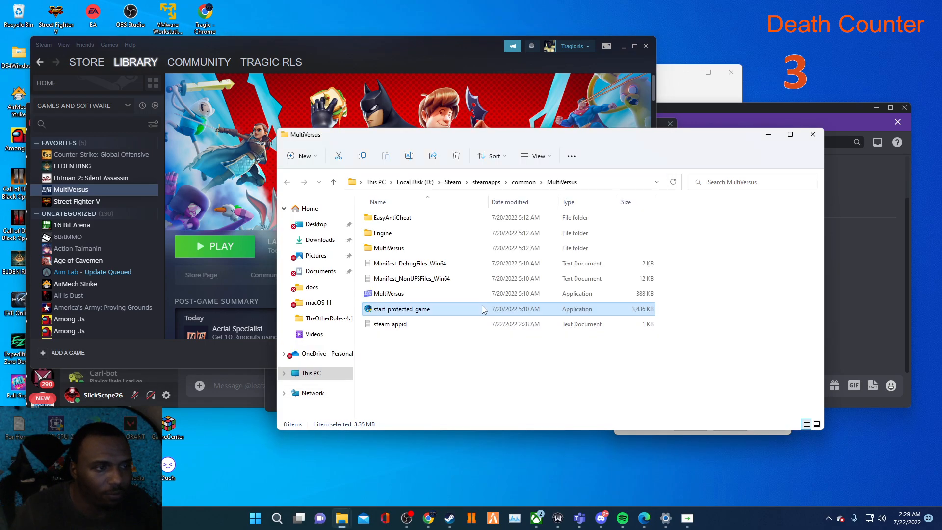
- Open the compatibility settings of start_protected_game, toggle running as an administrator off and back on, and apply the setting
right_click(430, 308)
left_click(483, 229)
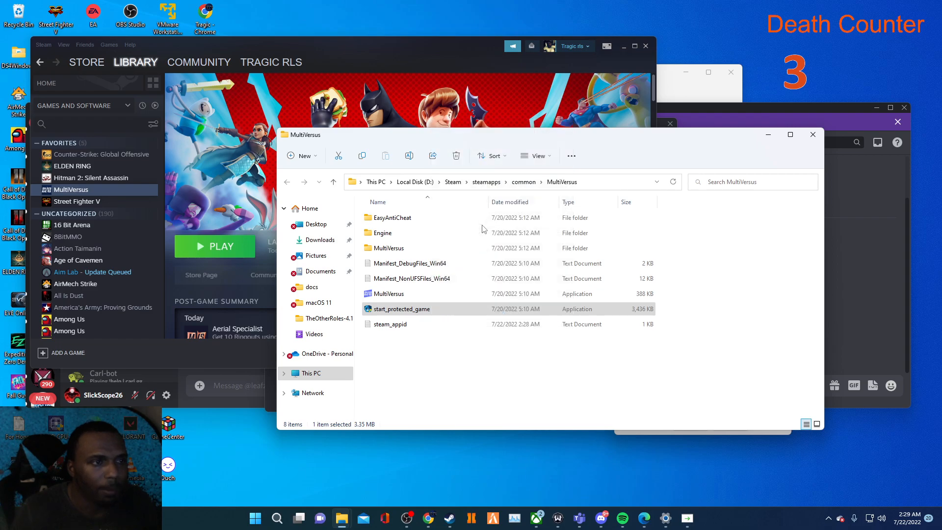
left_click(519, 256)
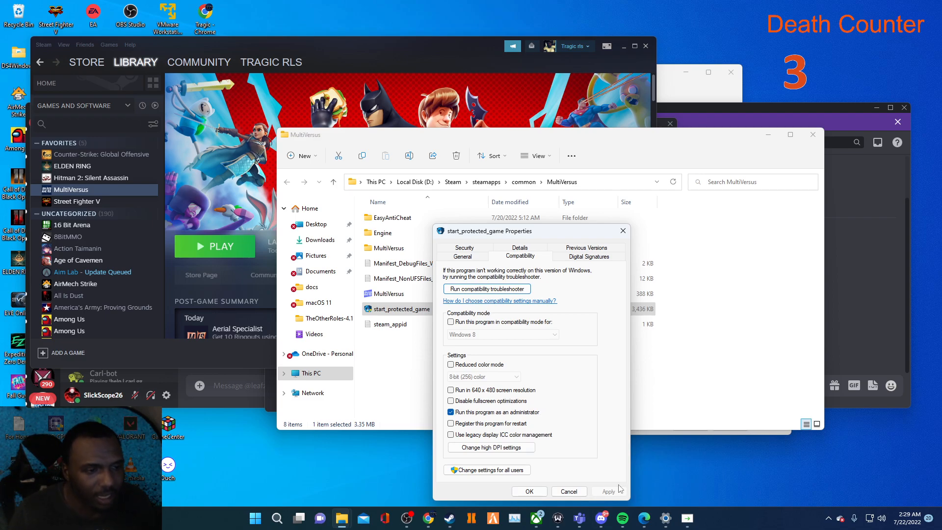
left_click(483, 413)
left_click(487, 412)
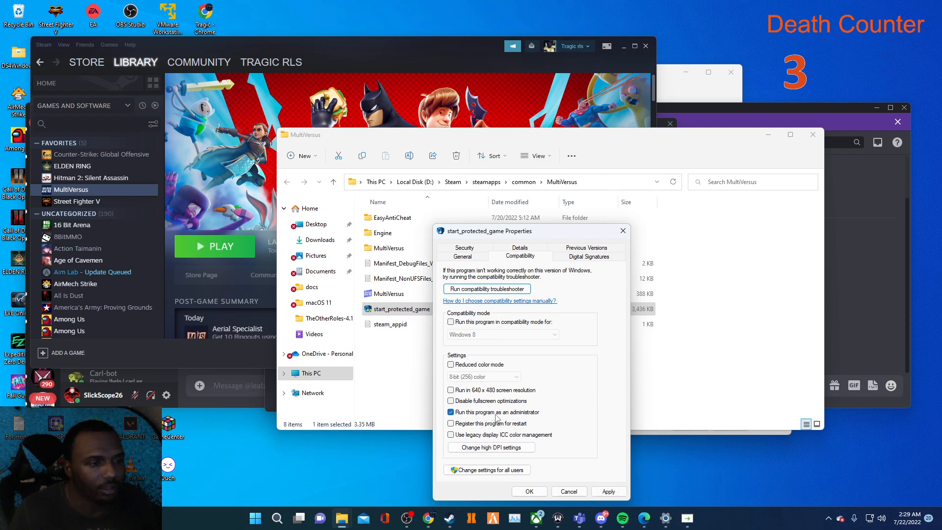
left_click(607, 491)
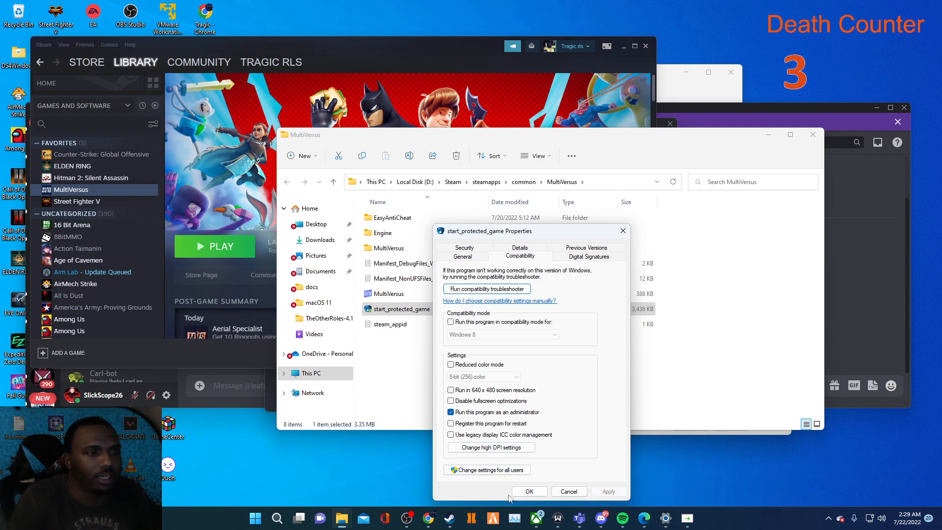
- Try Windows 8 compatibility mode for start_protected_game and turn it back off
left_click(450, 322)
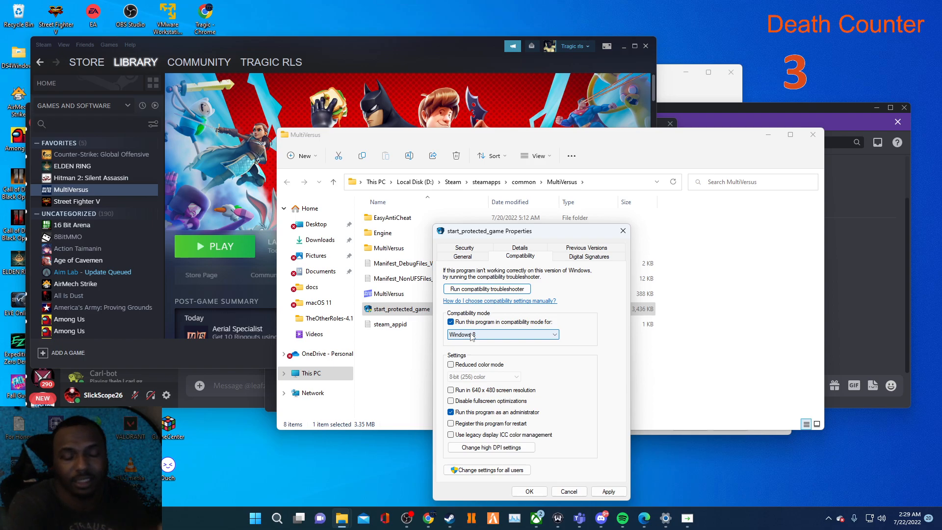
left_click(481, 322)
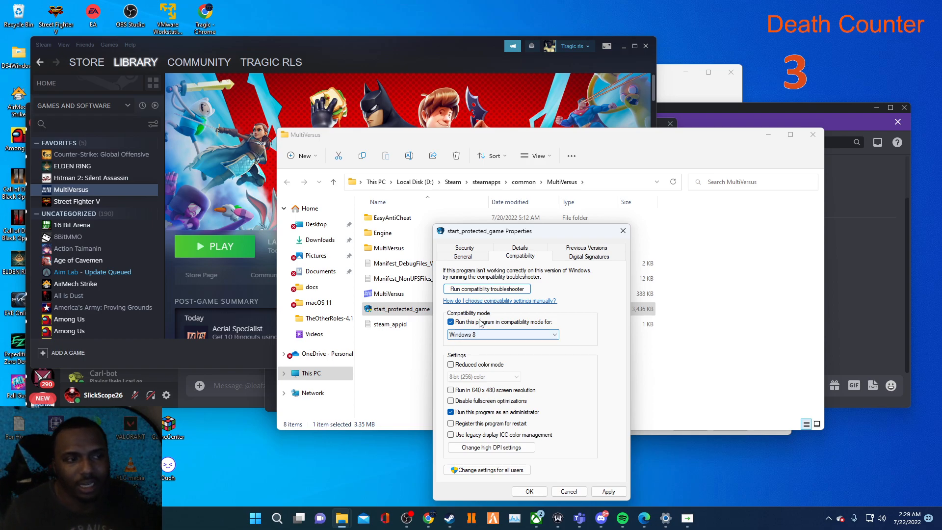
- Switch to Windows Settings and open Windows Security through the Privacy & security page
left_click(828, 521)
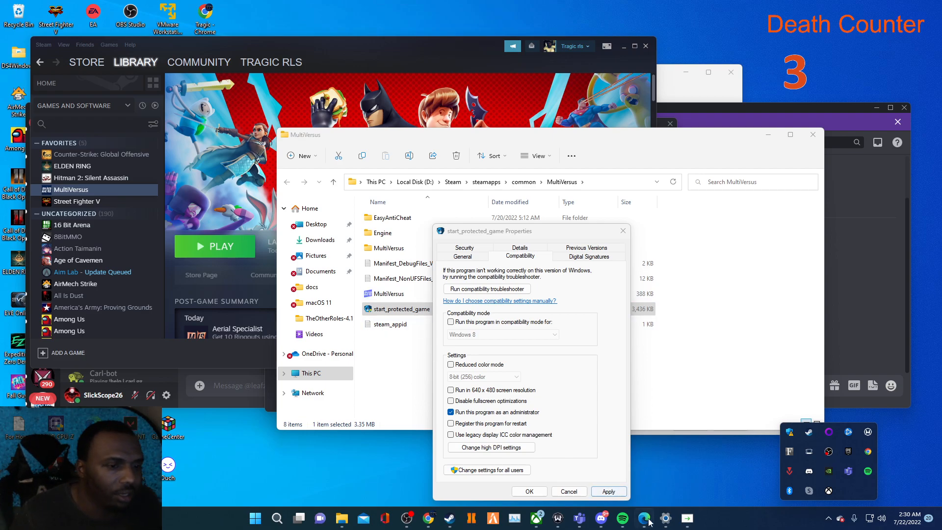
left_click(665, 518)
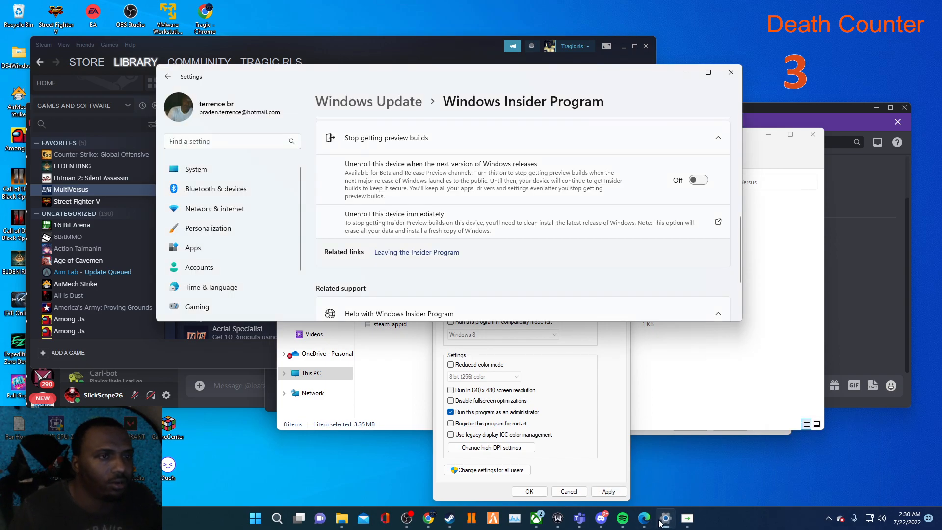
left_click(247, 210)
left_click(221, 175)
scroll(262, 223, "down", 1)
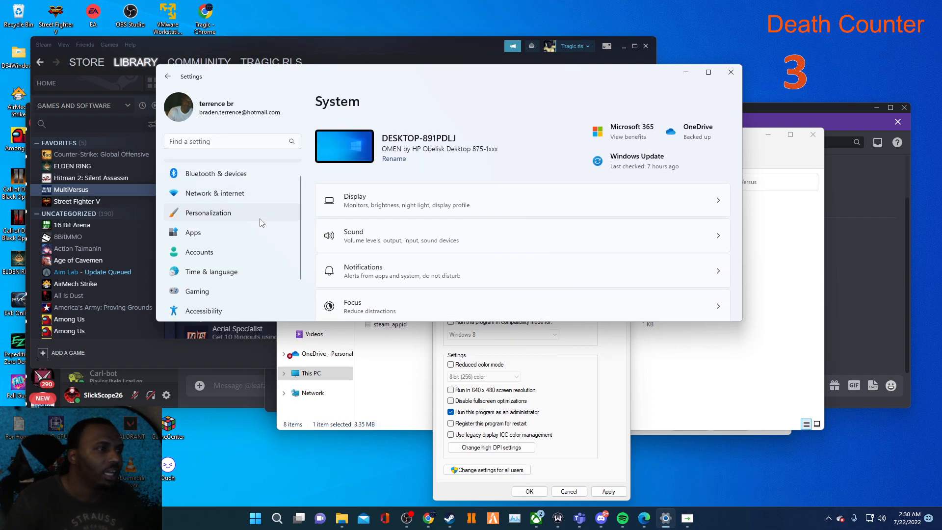
scroll(262, 223, "down", 2)
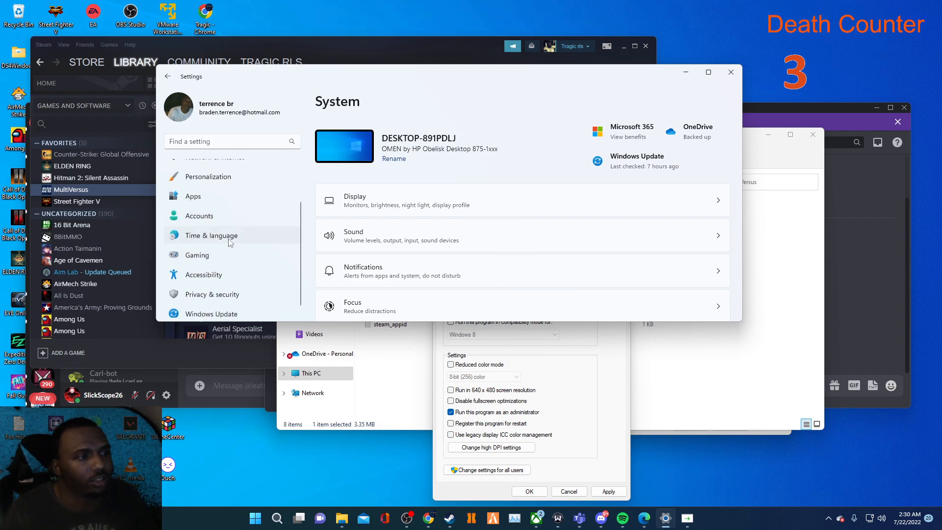
left_click(214, 288)
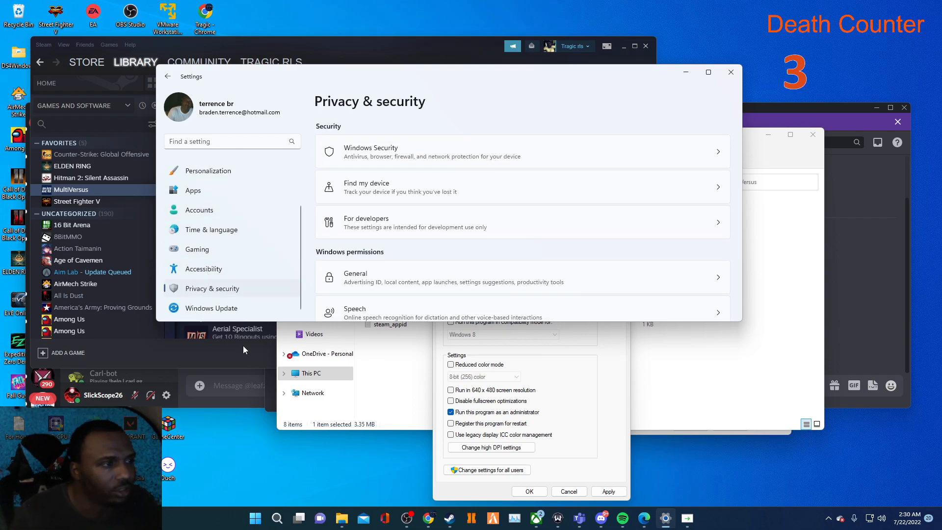
left_click(398, 162)
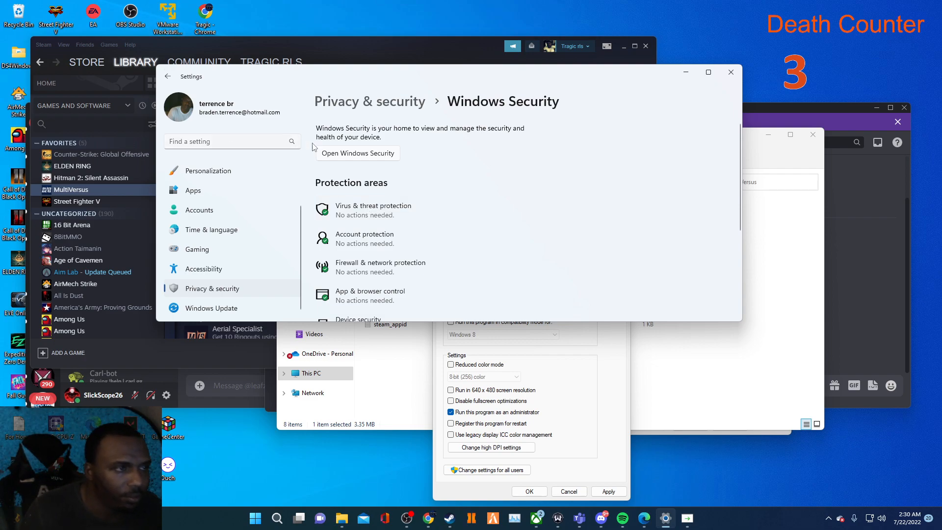
left_click(381, 154)
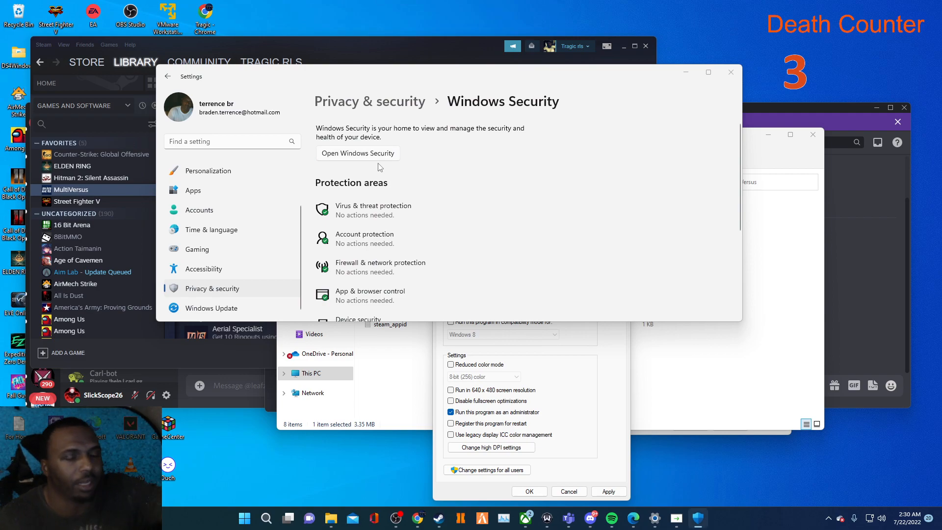
- Look over the Windows Security protection areas, bring Steam forward and close the Windows Security window
scroll(388, 268, "down", 1)
scroll(388, 268, "down", 2)
scroll(388, 269, "up", 1)
scroll(388, 268, "down", 1)
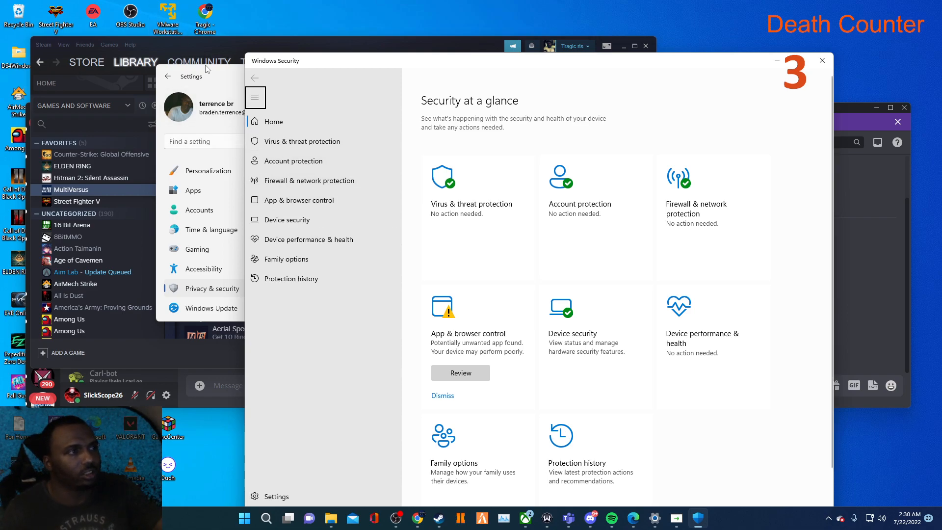
left_click(199, 44)
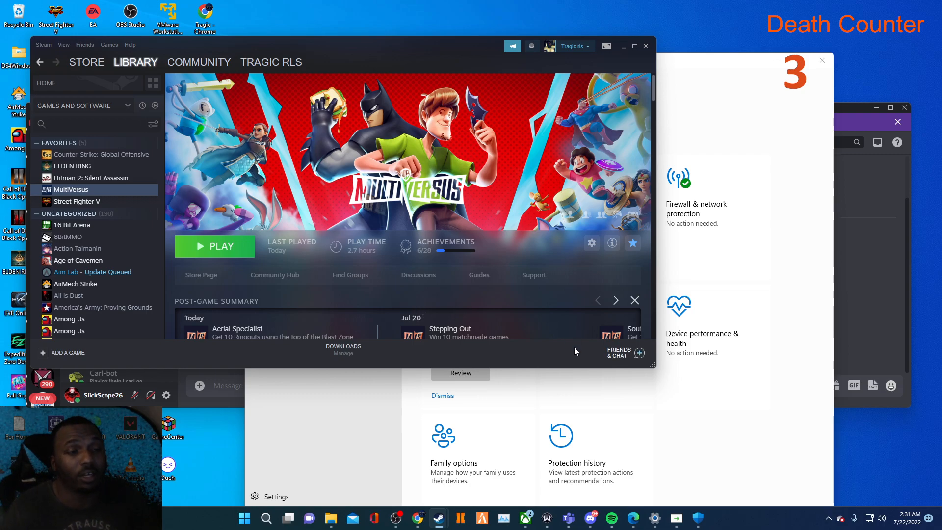
left_click(822, 60)
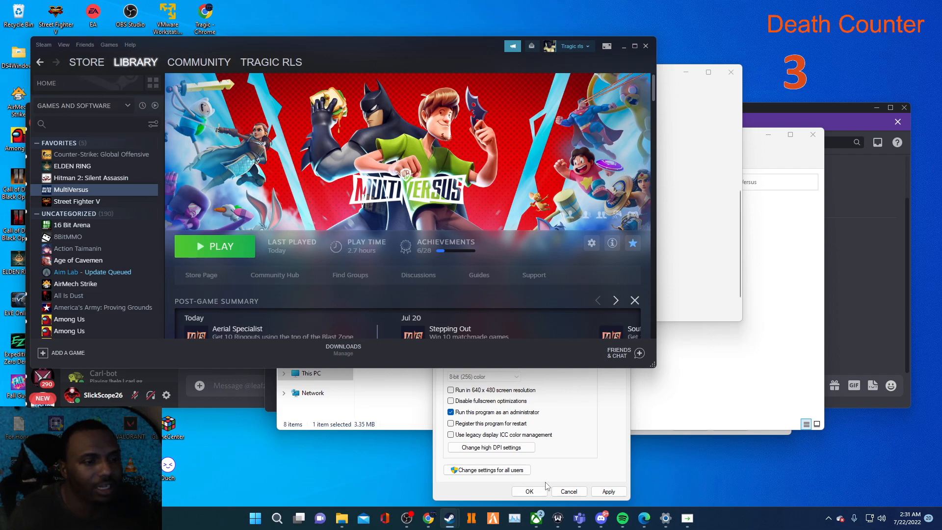
- Confirm and close the start_protected_game properties, then bring the MultiVersus folder to the front
left_click(522, 499)
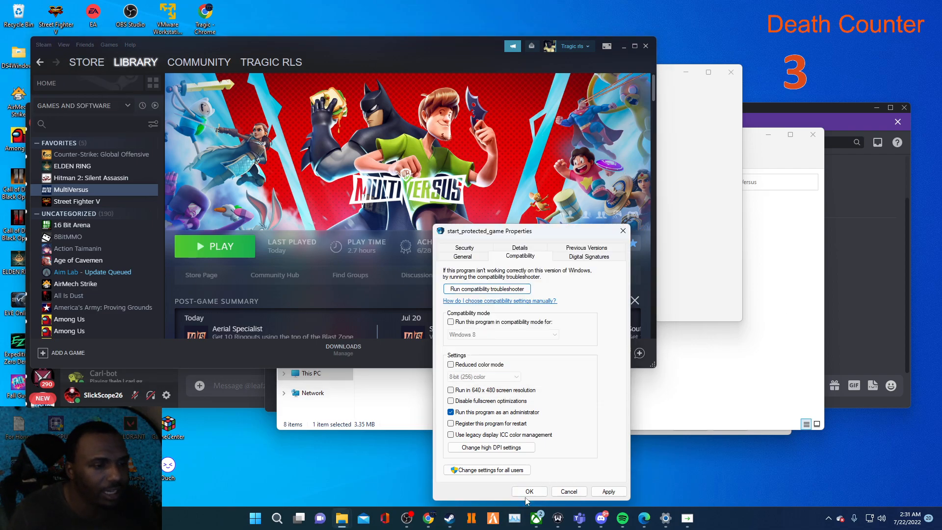
left_click(526, 493)
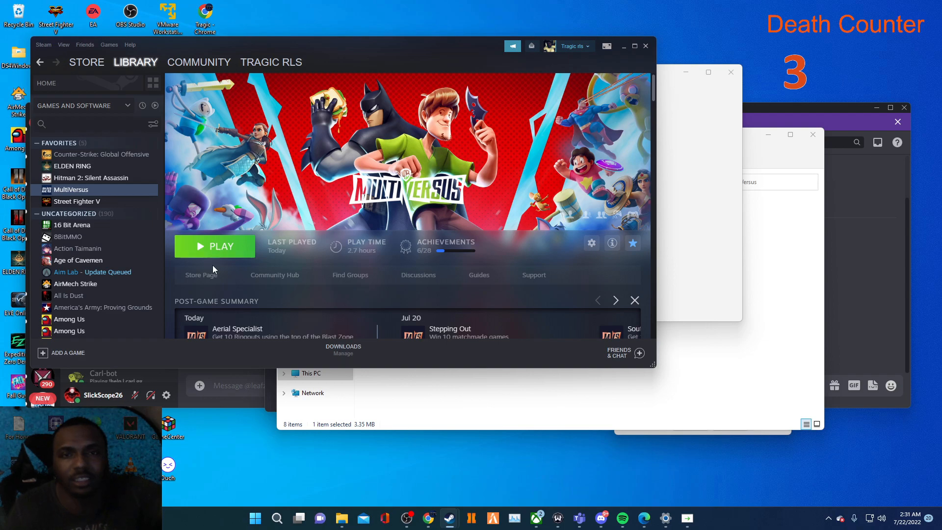
left_click(721, 287)
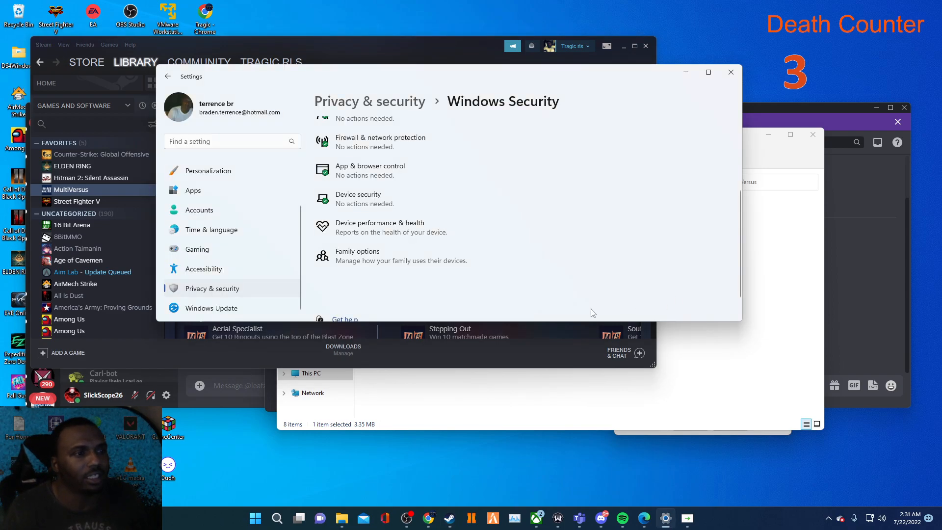
left_click(694, 418)
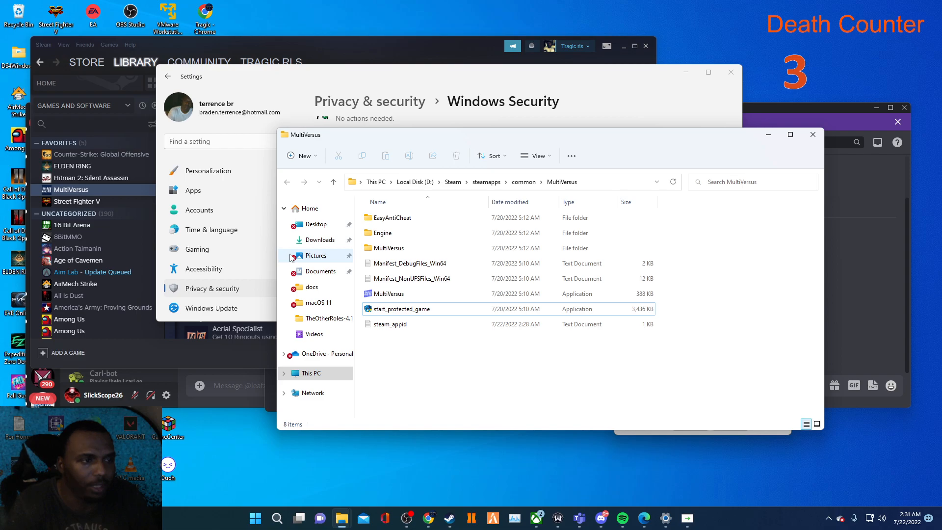
- Examine the ELDEN RING library page in Steam, including its activity, achievements and trading cards, and close the enlarged artwork
left_click(113, 166)
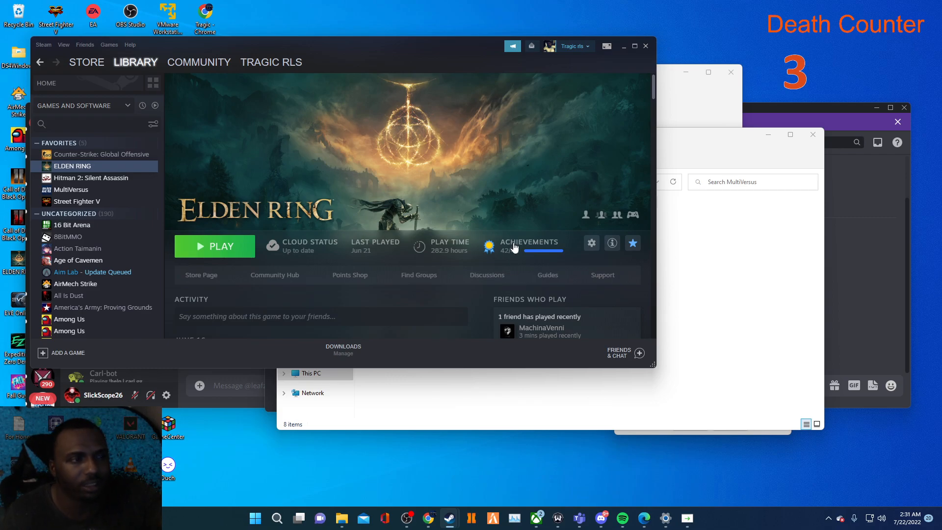
scroll(507, 287, "down", 5)
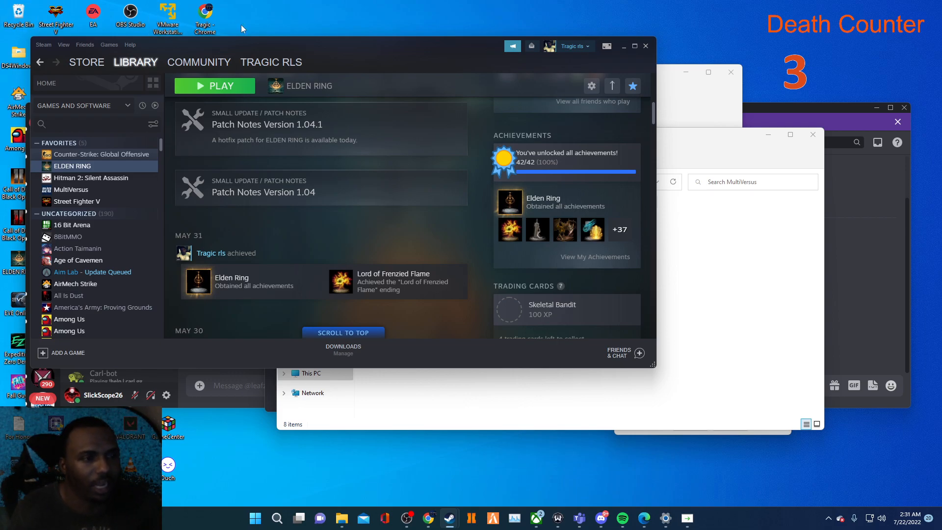
scroll(495, 262, "down", 3)
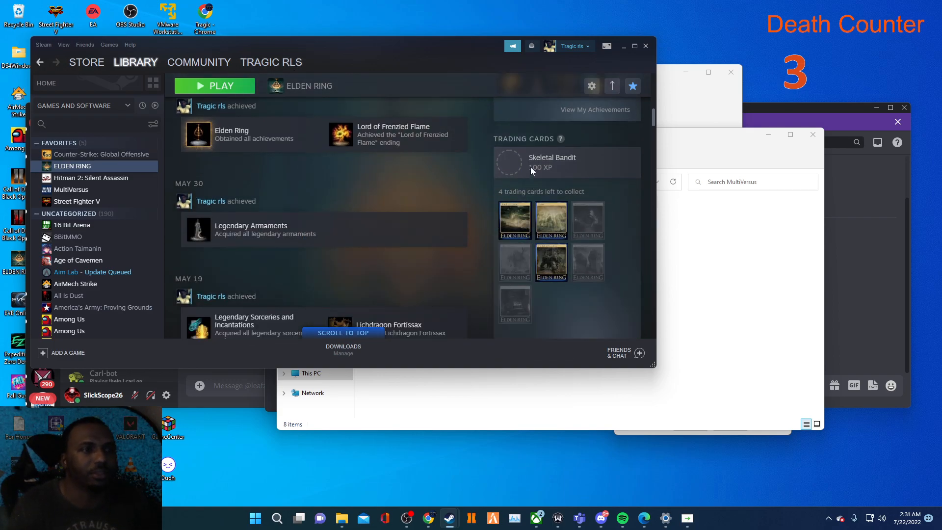
left_click(487, 237)
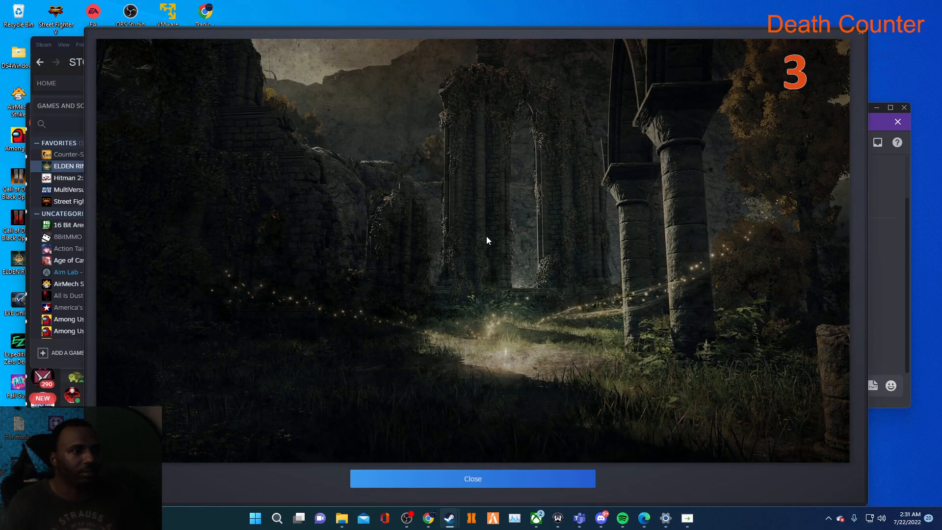
left_click(61, 367)
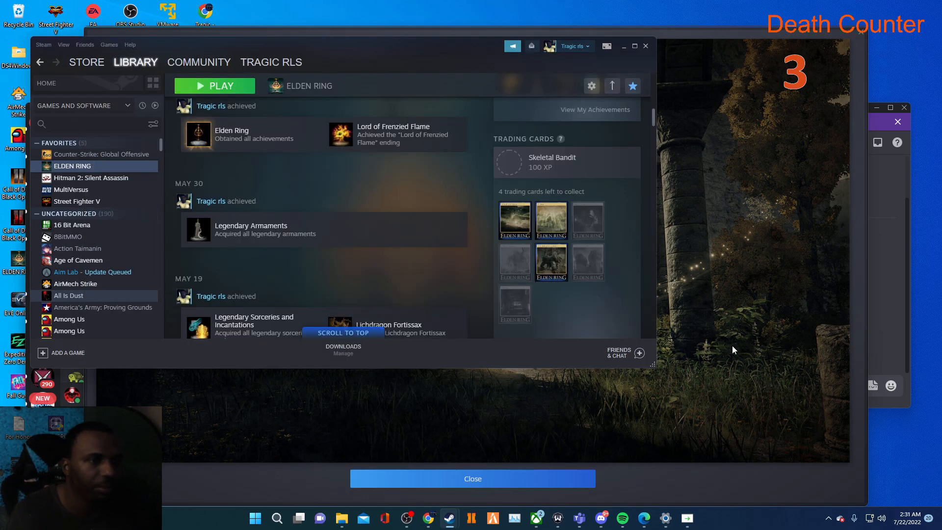
left_click(864, 31)
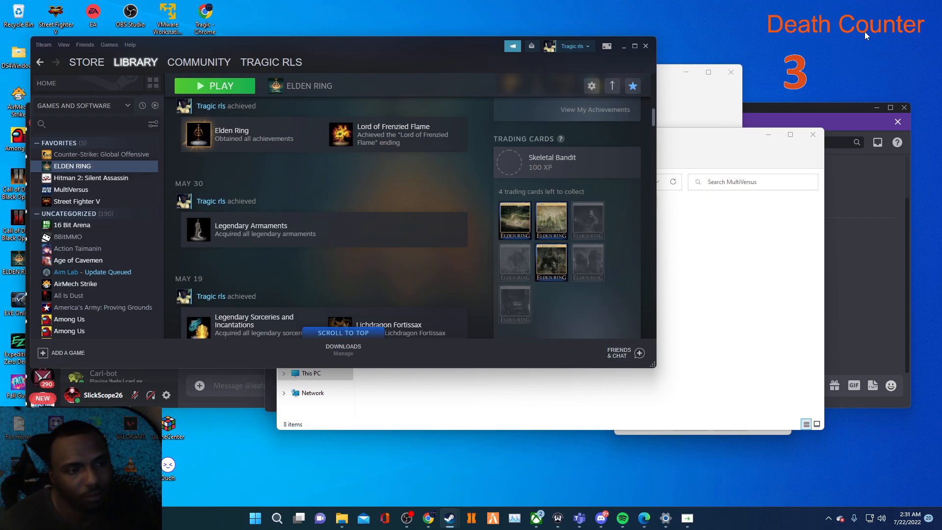
scroll(486, 243, "up", 10)
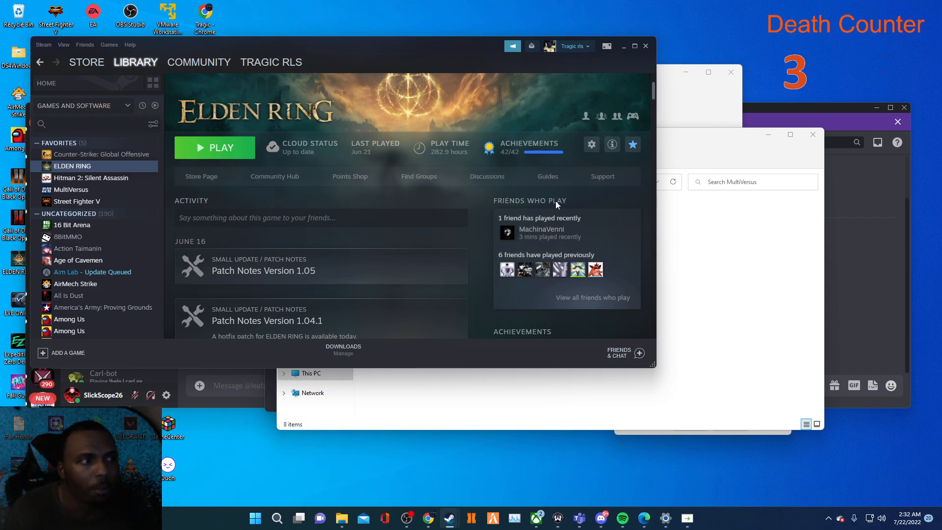
scroll(485, 207, "down", 4)
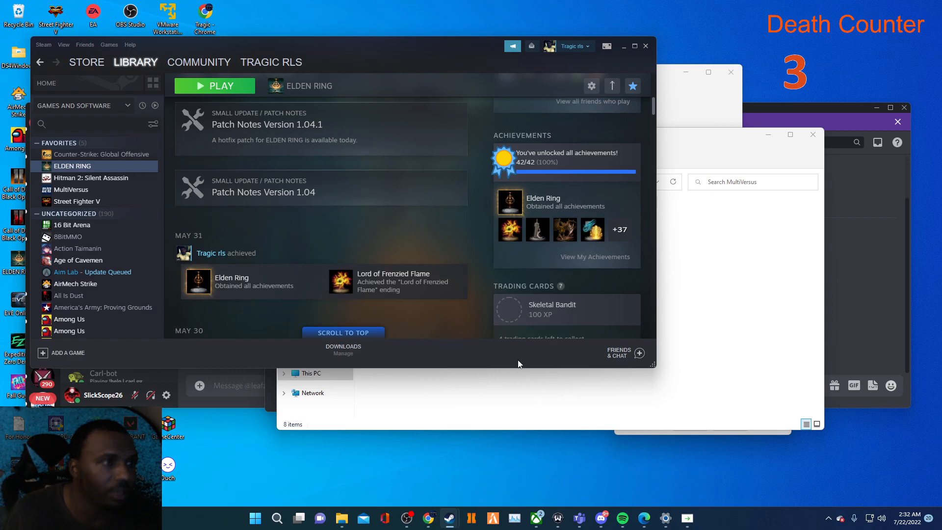
- Select MultiVersus in the Steam library and open the local files section of its properties
left_click(111, 190)
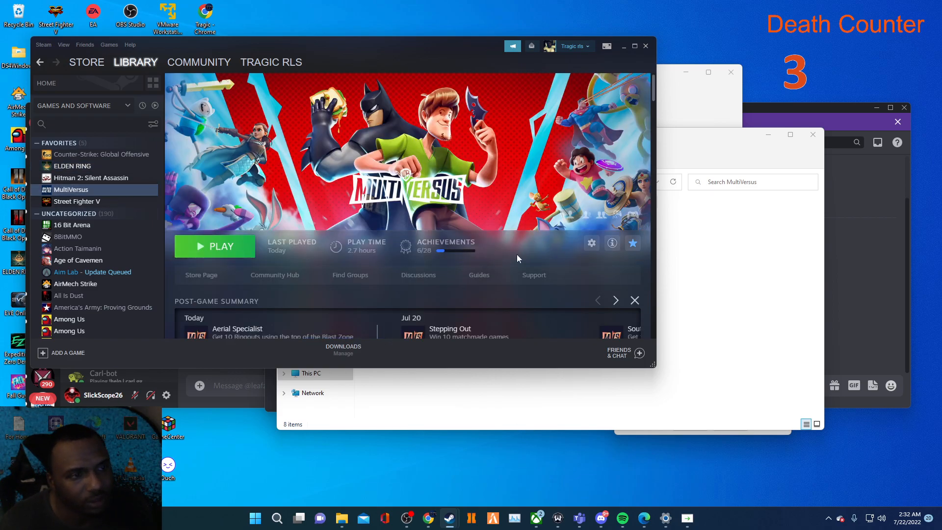
left_click(591, 243)
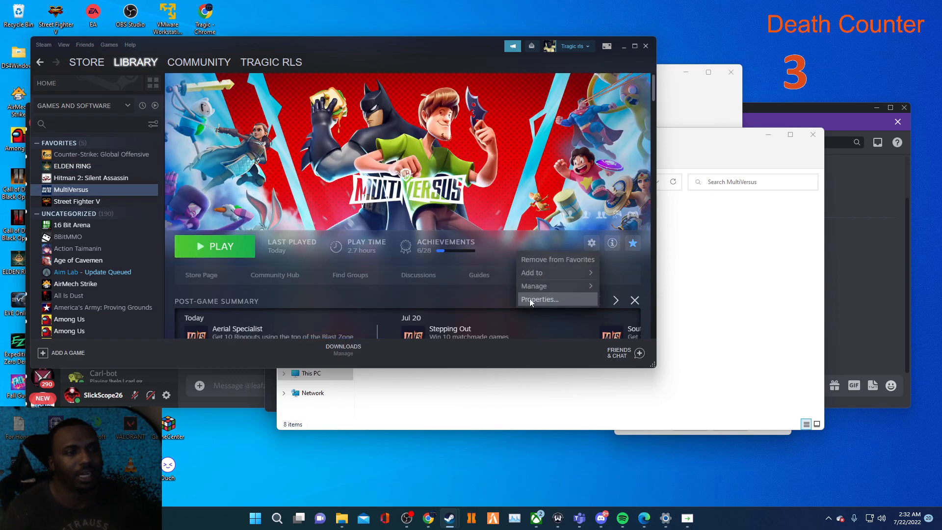
left_click(518, 297)
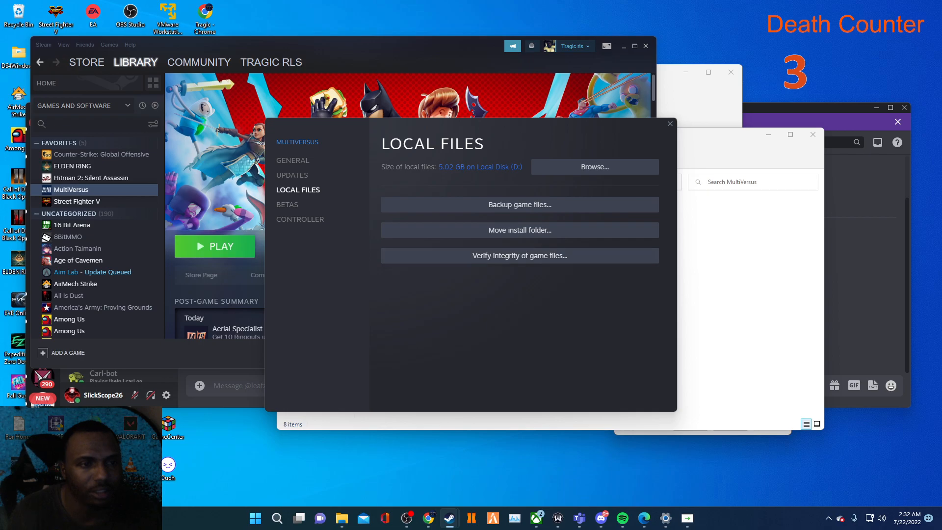
- Bring the MultiVersus folder to the front and open the compatibility settings of start_protected_game
left_click(727, 302)
right_click(408, 315)
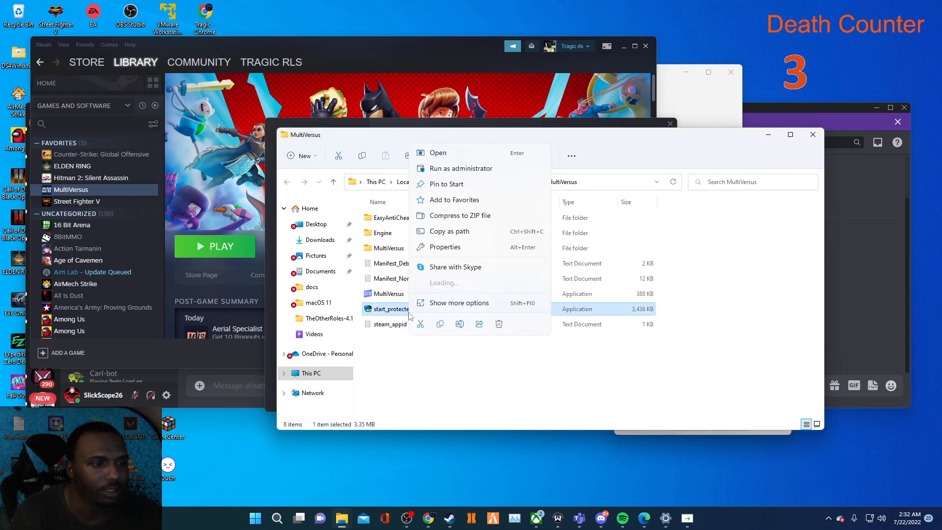
left_click(445, 232)
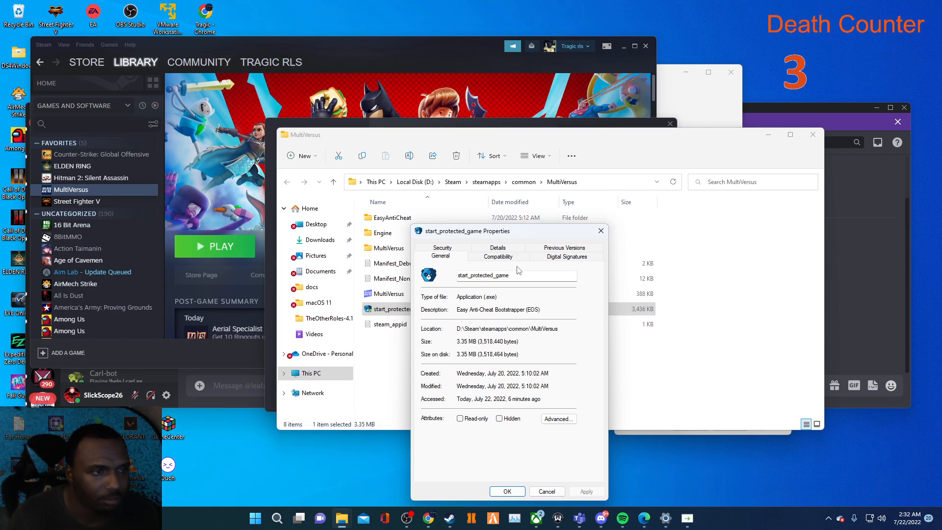
left_click(516, 249)
left_click(515, 249)
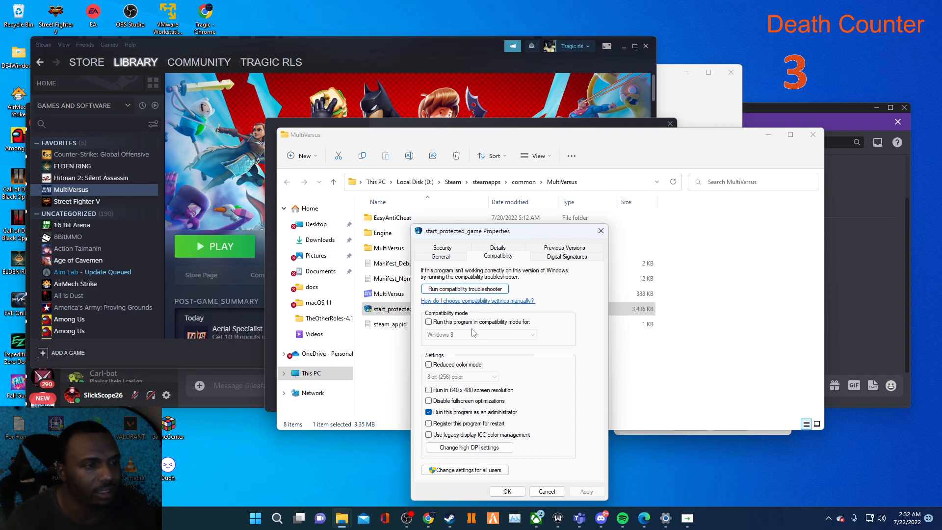
- Try compatibility mode for start_protected_game, review the selectable Windows versions, switch the mode back off and confirm the properties
left_click(441, 324)
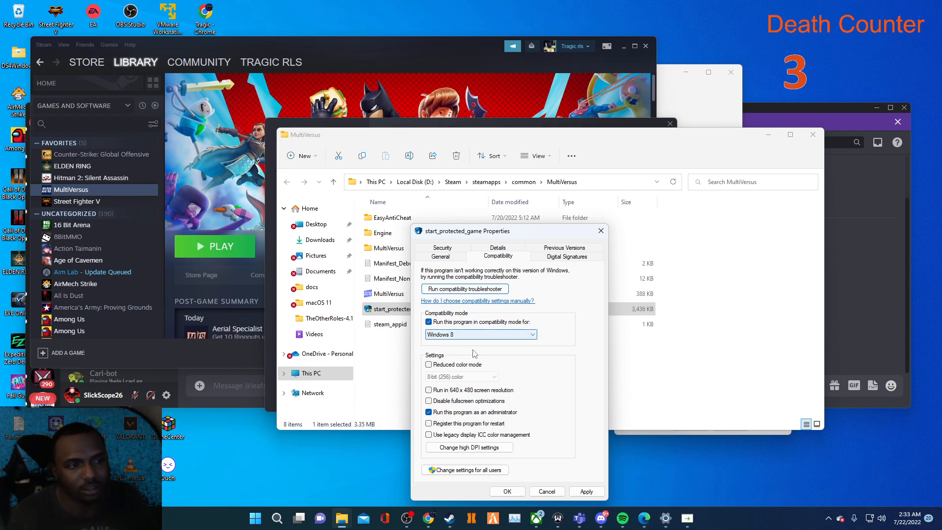
left_click(470, 335)
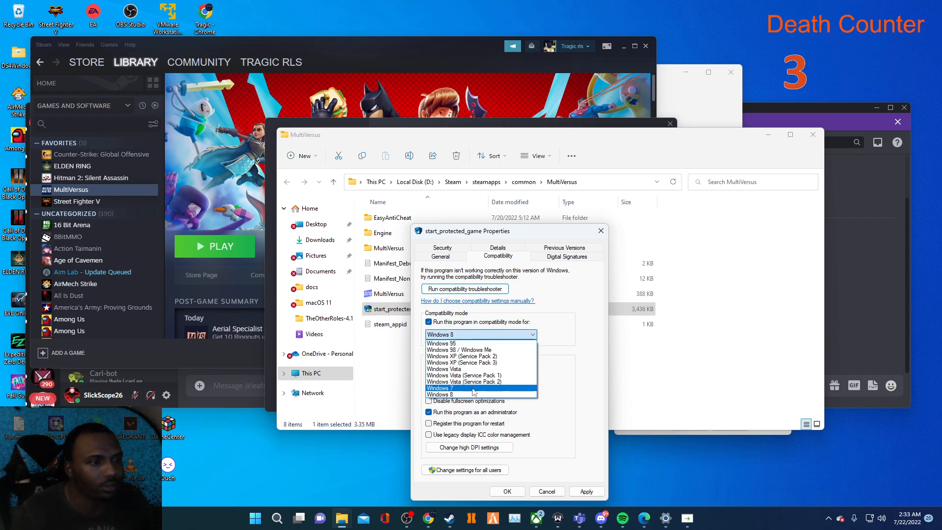
left_click(572, 333)
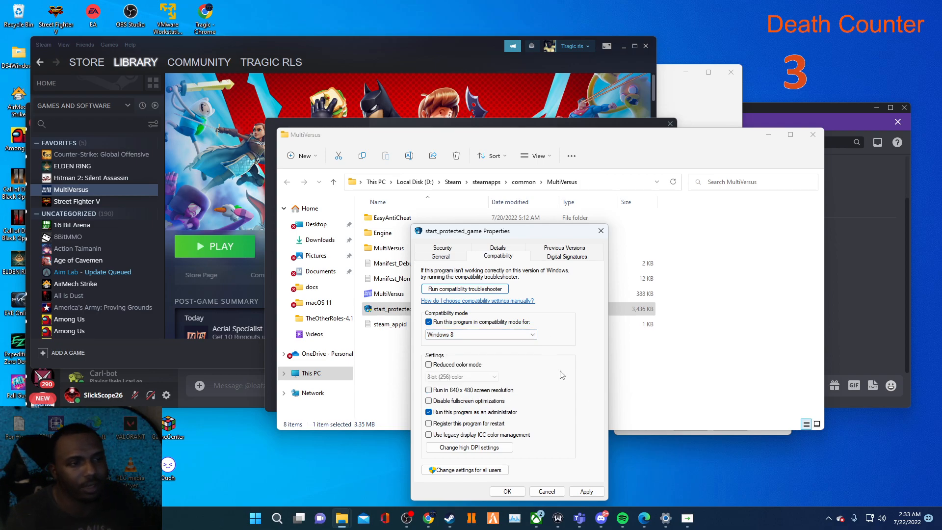
left_click(505, 336)
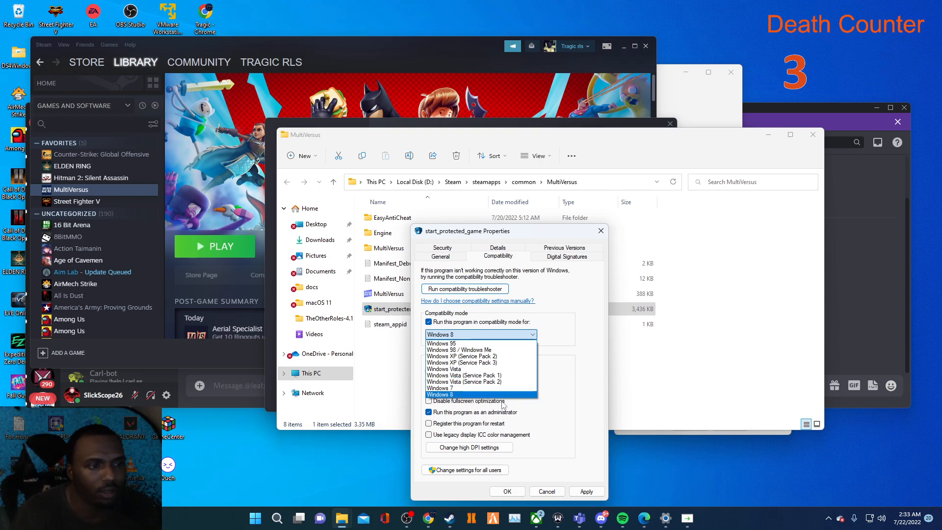
left_click(574, 346)
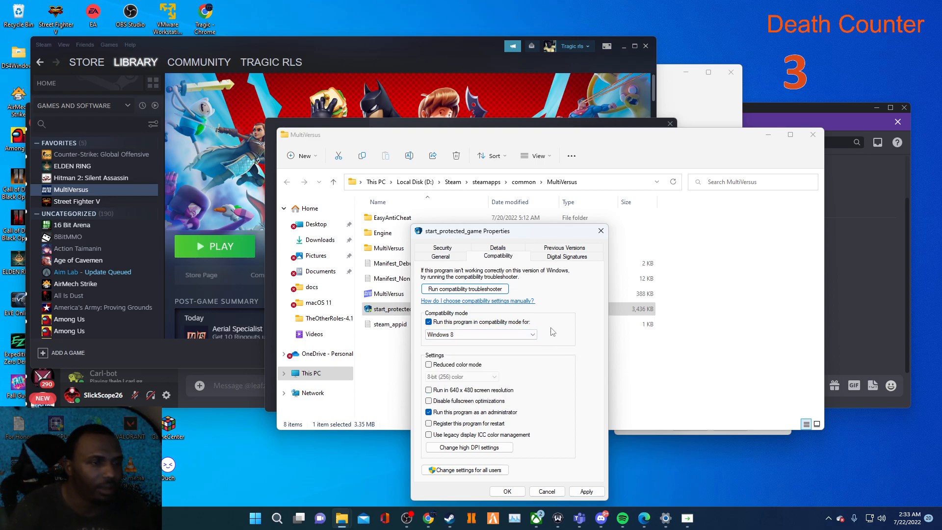
left_click(513, 326)
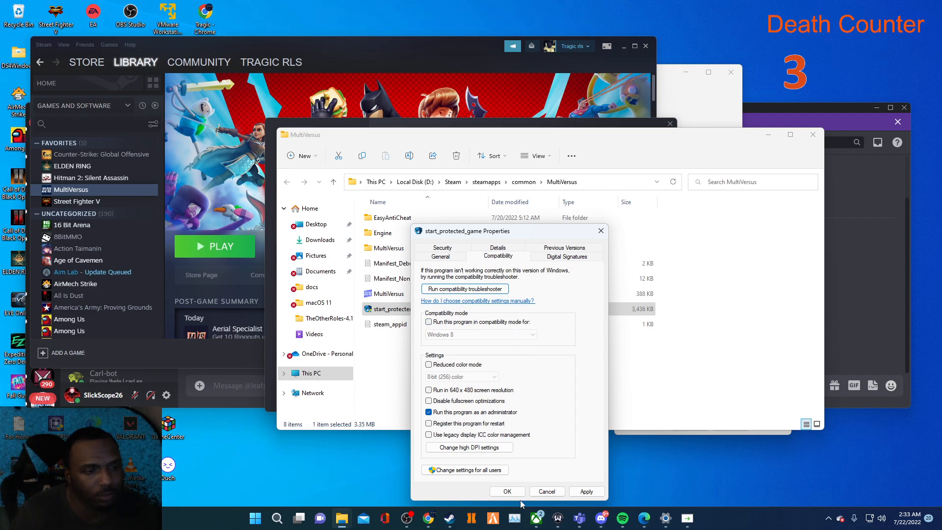
left_click(509, 492)
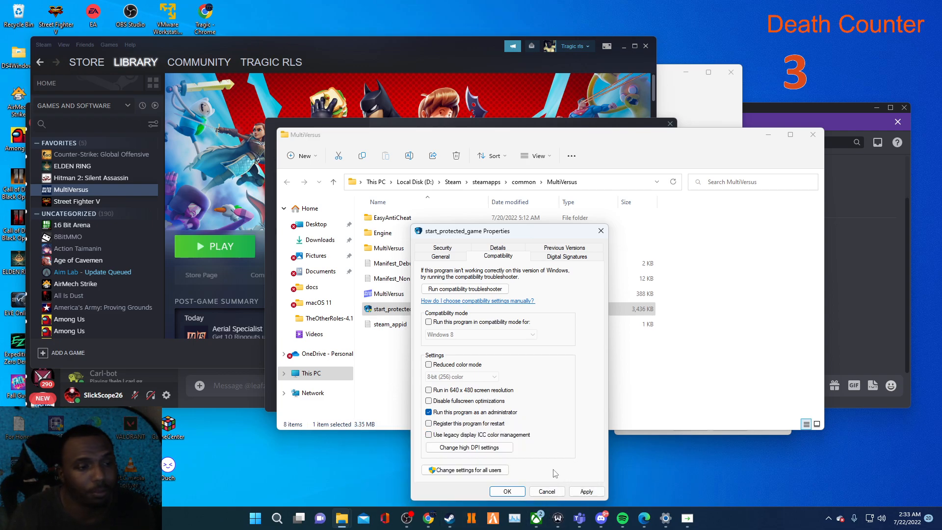
left_click(510, 492)
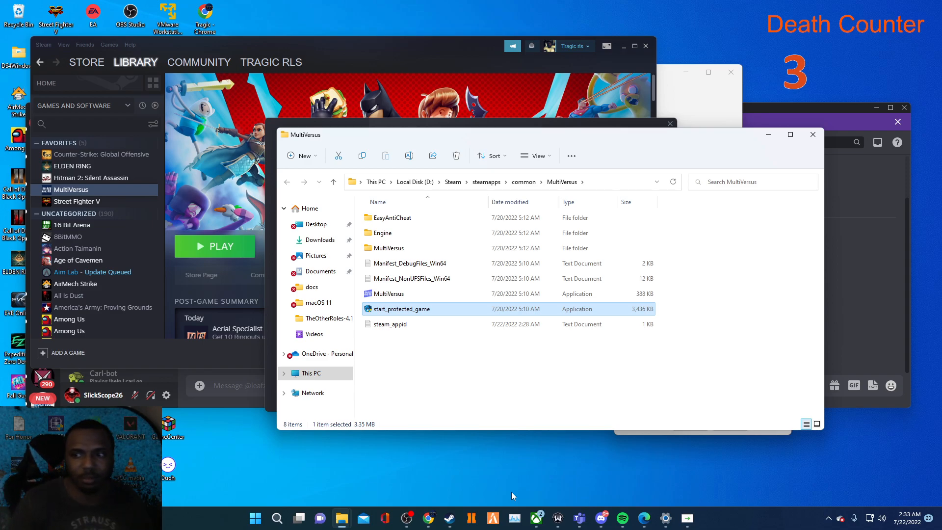
- Reopen the properties of start_protected_game in the MultiVersus folder
right_click(432, 313)
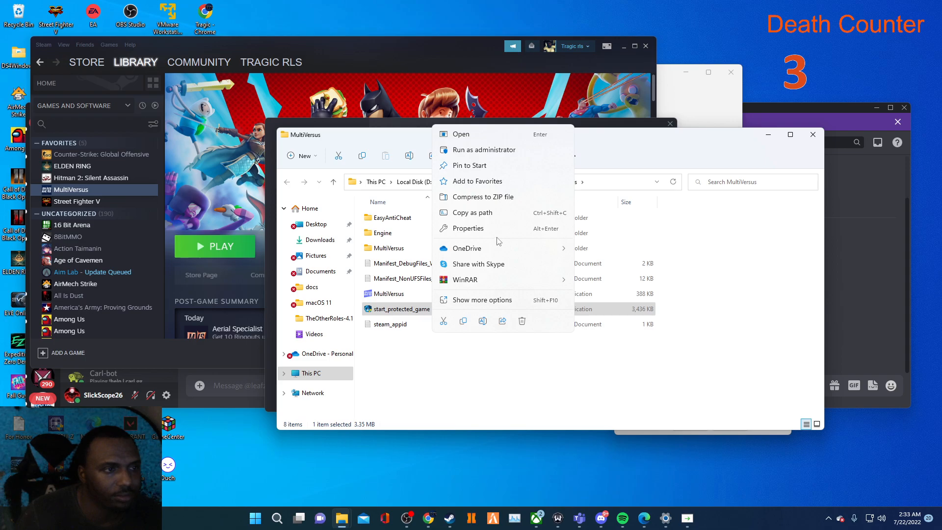
left_click(488, 228)
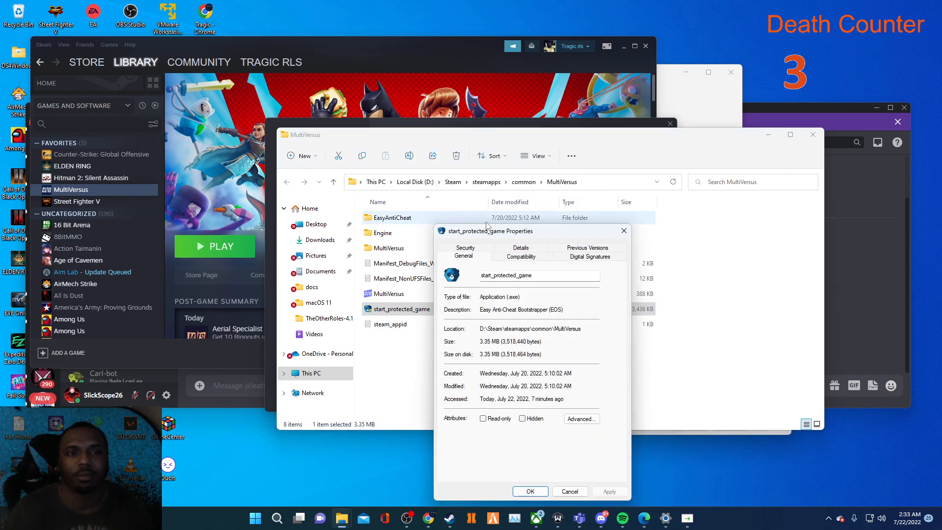